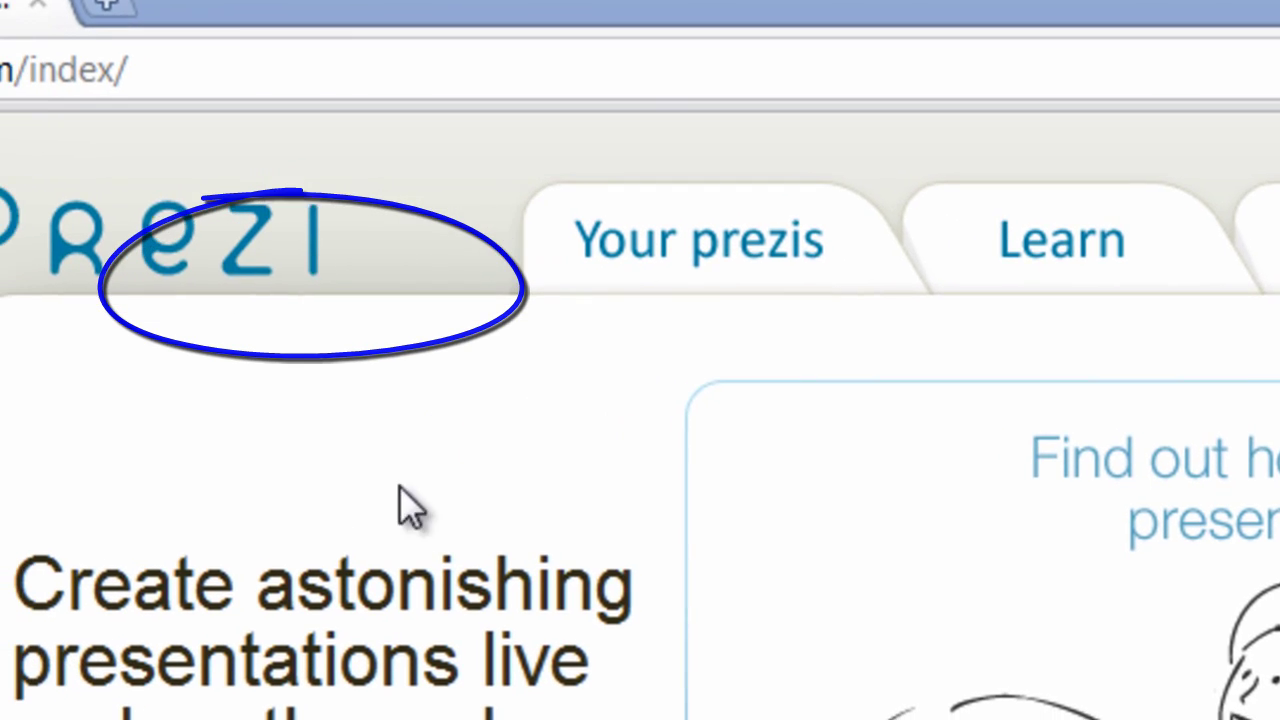
# Create a new prezi titled "Tutorial Monday Prezi" with the description "Demo Prezi"
pyautogui.click(505, 252)
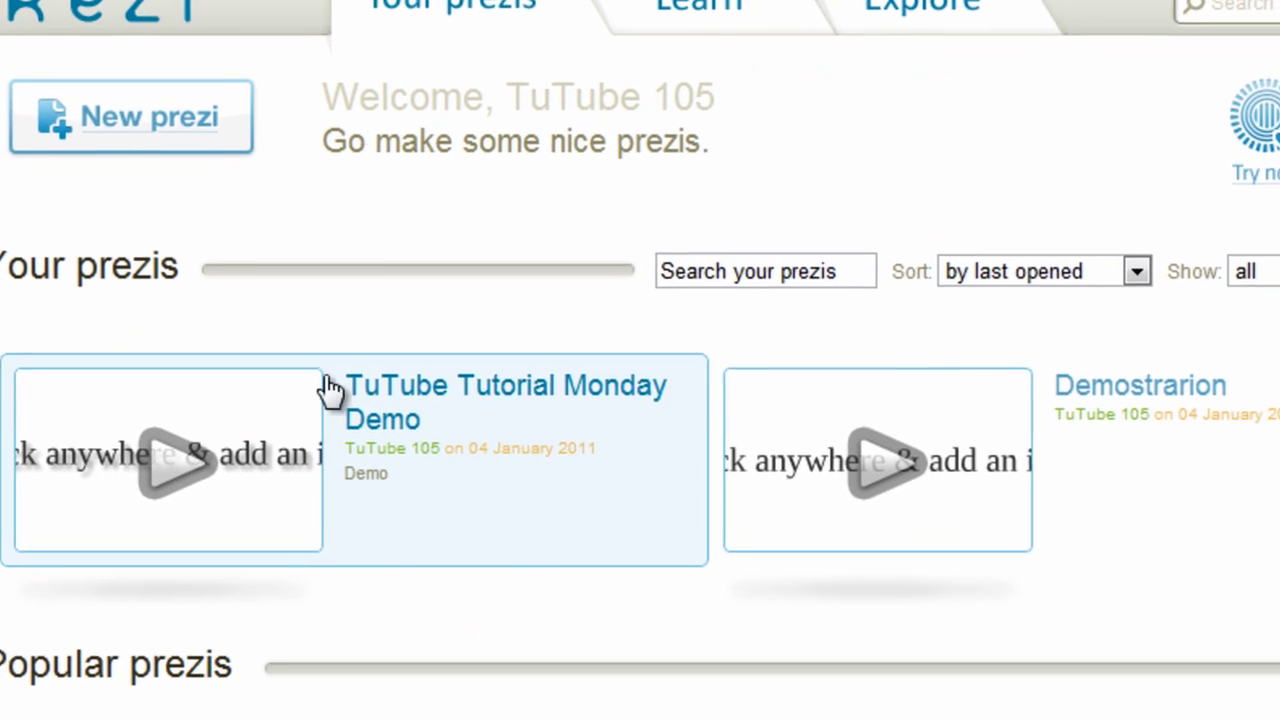
pyautogui.click(200, 140)
pyautogui.click(340, 189)
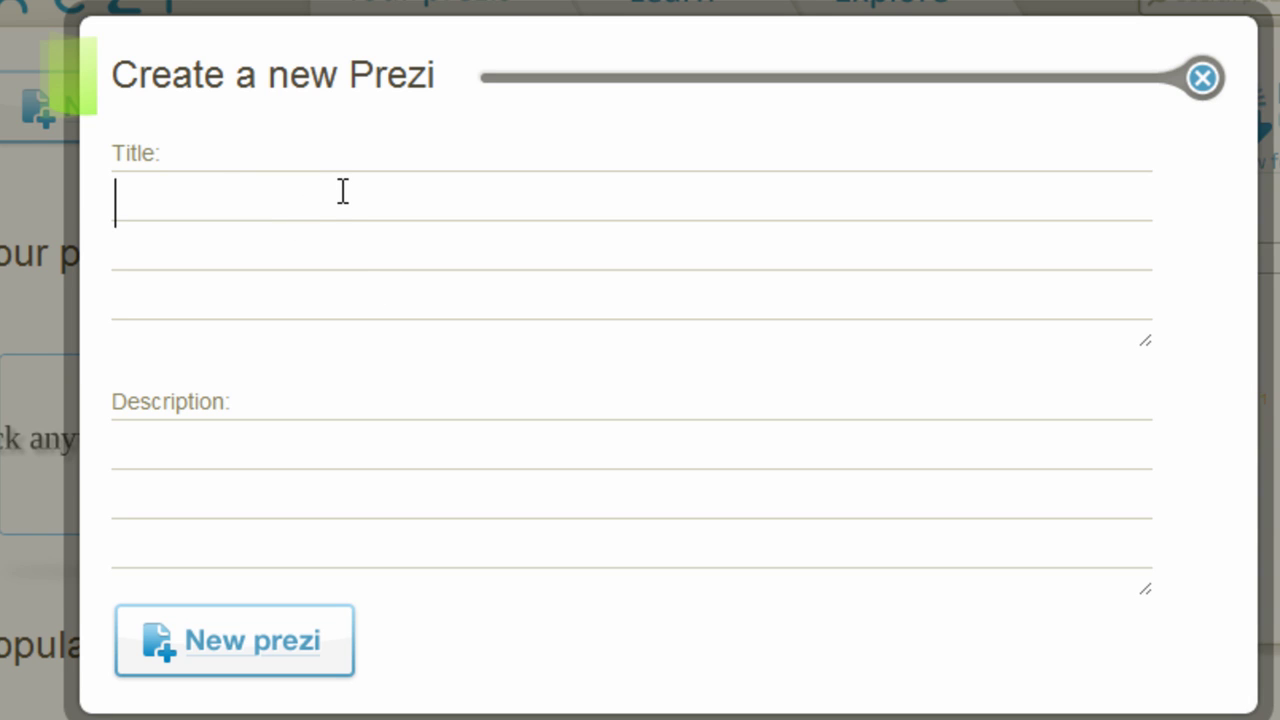
pyautogui.write('Tutoria')
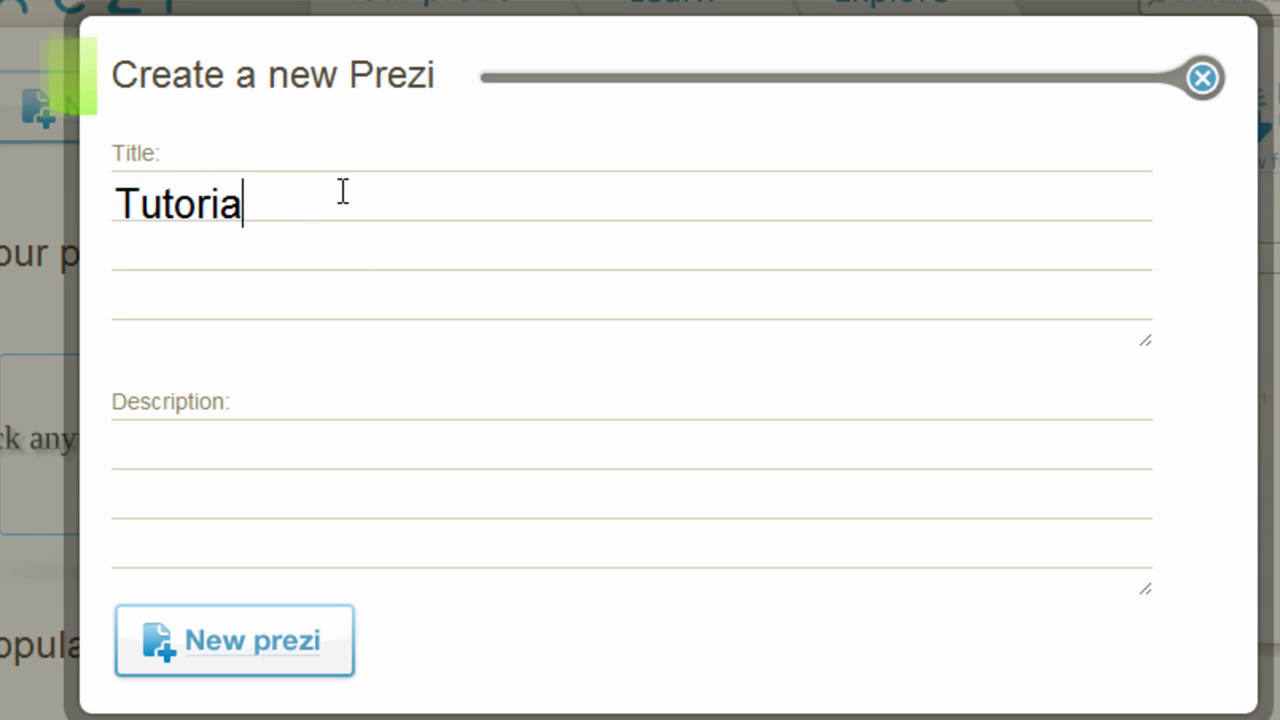
pyautogui.write('l Monday P')
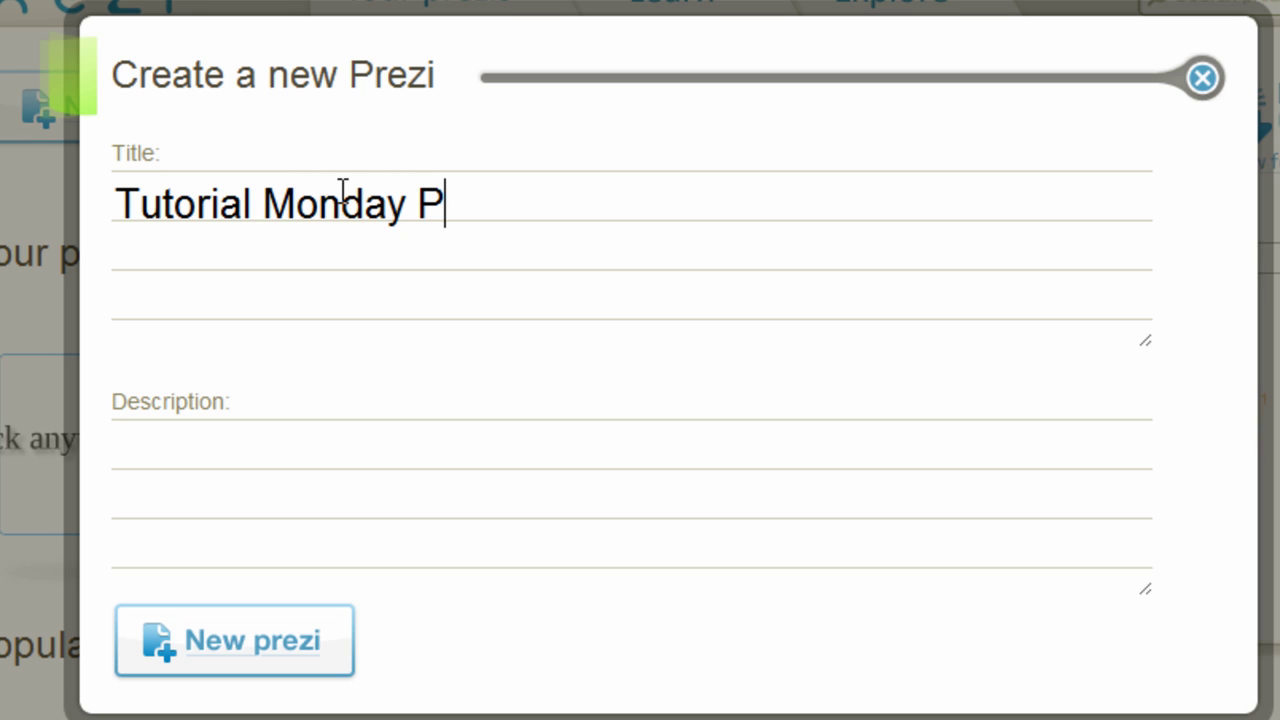
pyautogui.write('rezi')
pyautogui.press('Tab')
pyautogui.write('Demo')
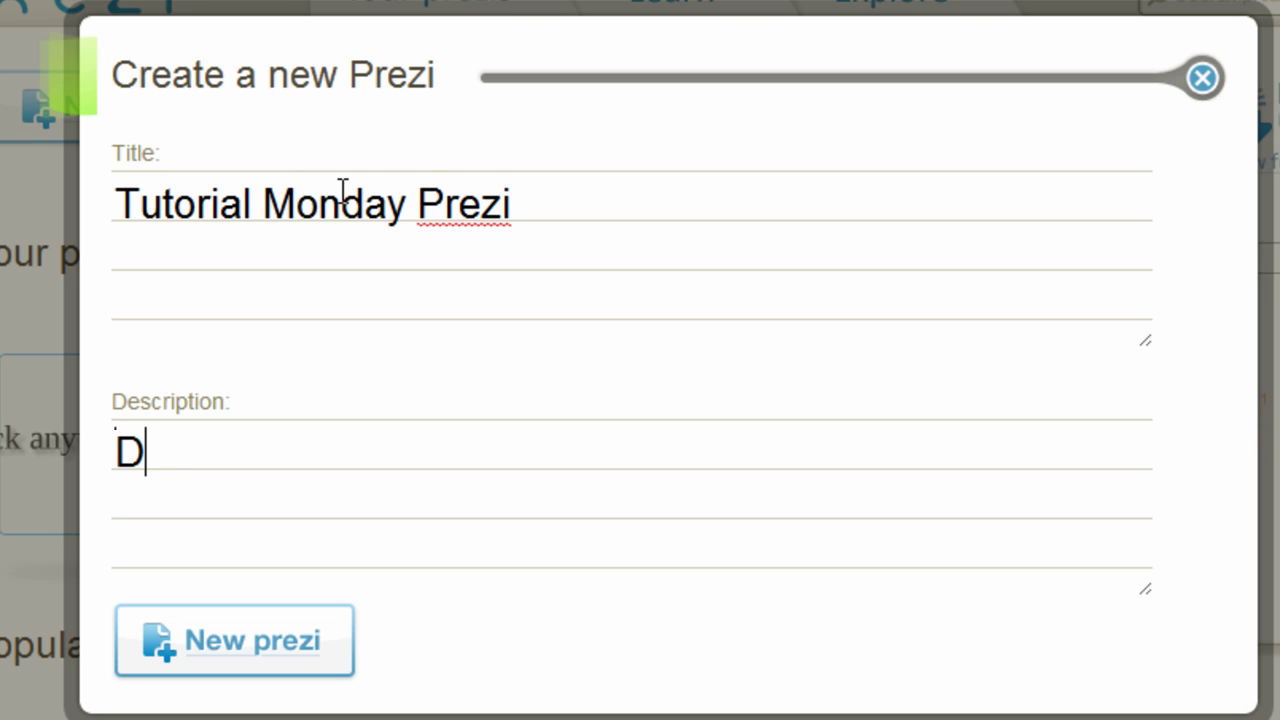
pyautogui.write(' Prezi')
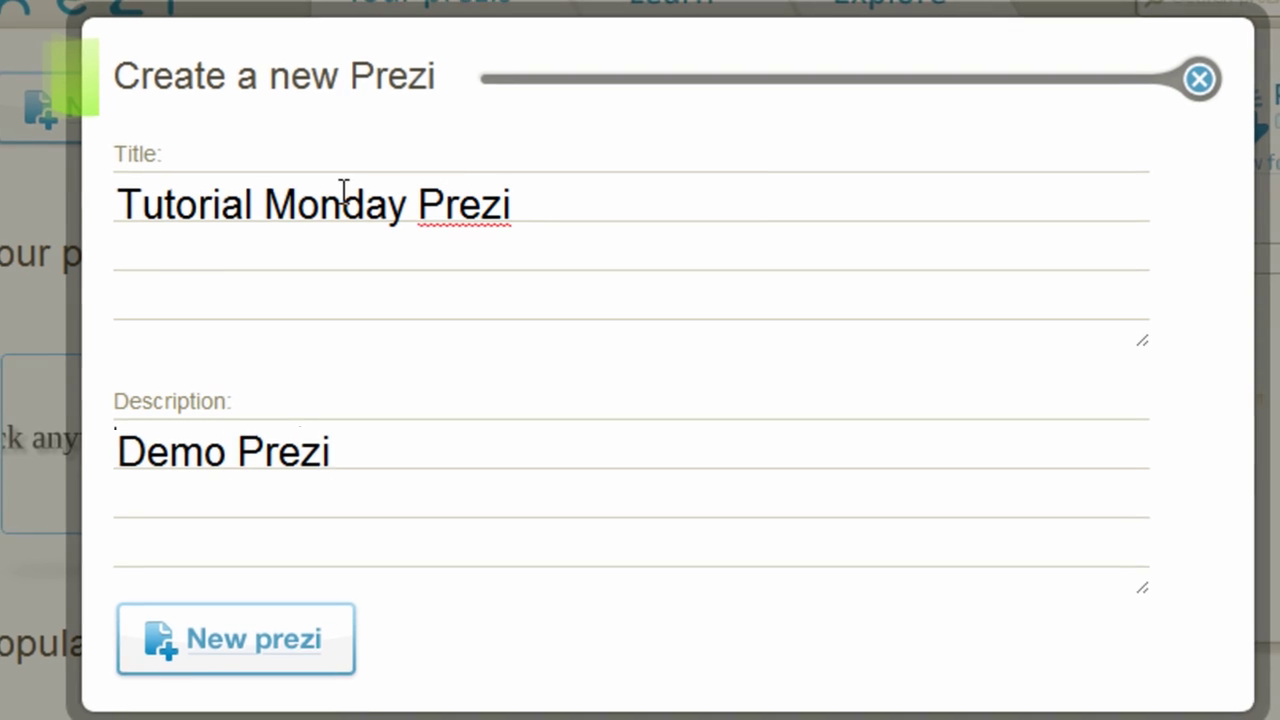
pyautogui.click(266, 640)
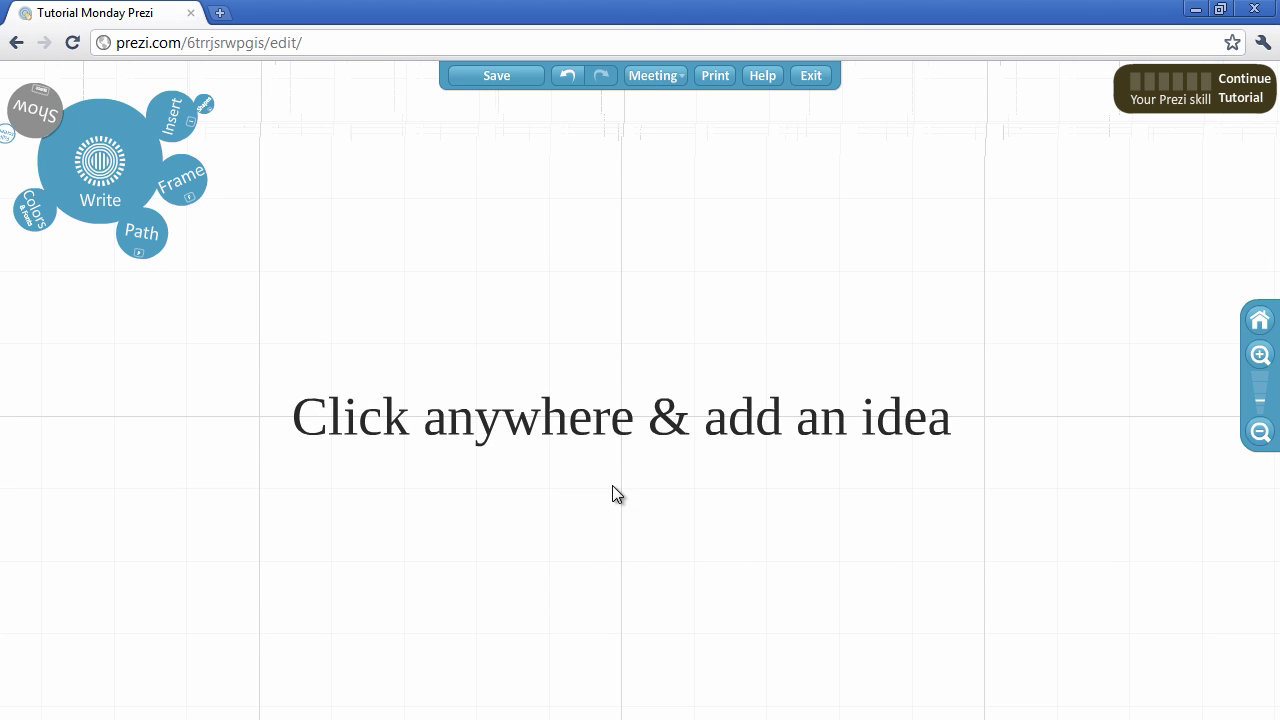
# Add the text "TuTube105" above the placeholder text, try the different alignments and keep it centred
pyautogui.click(525, 251)
pyautogui.write('TuTube105')
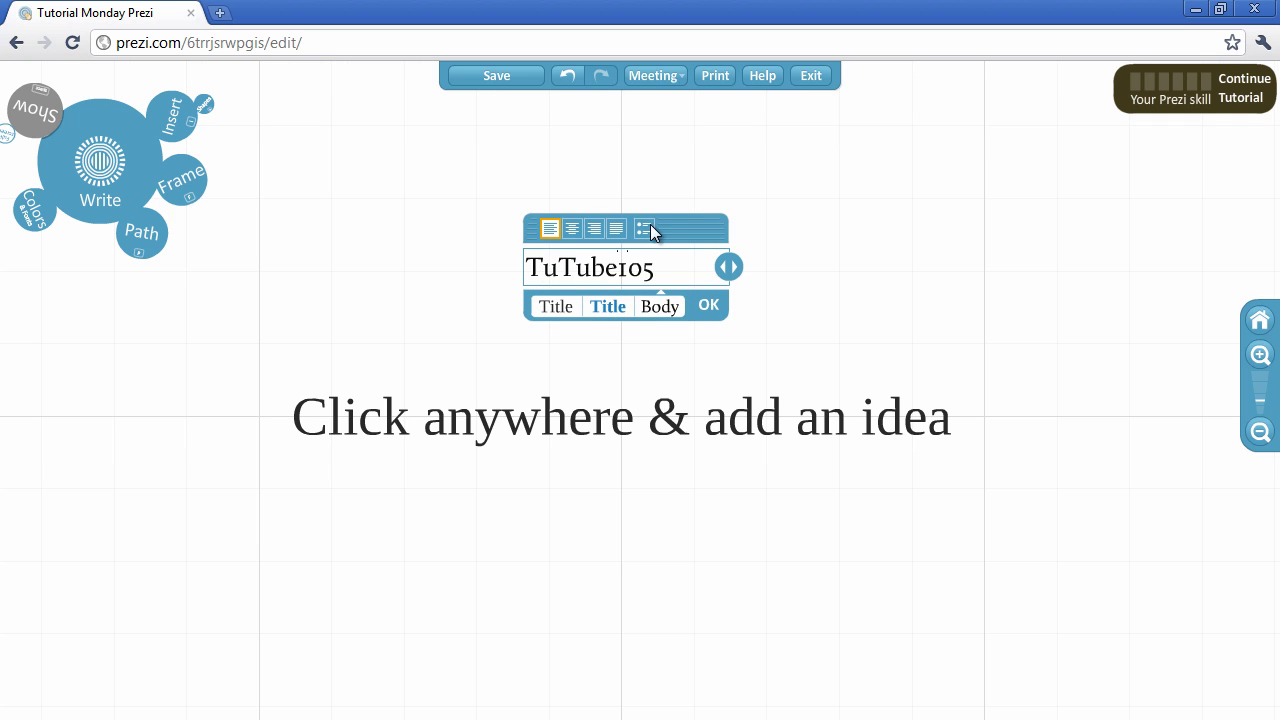
pyautogui.click(574, 229)
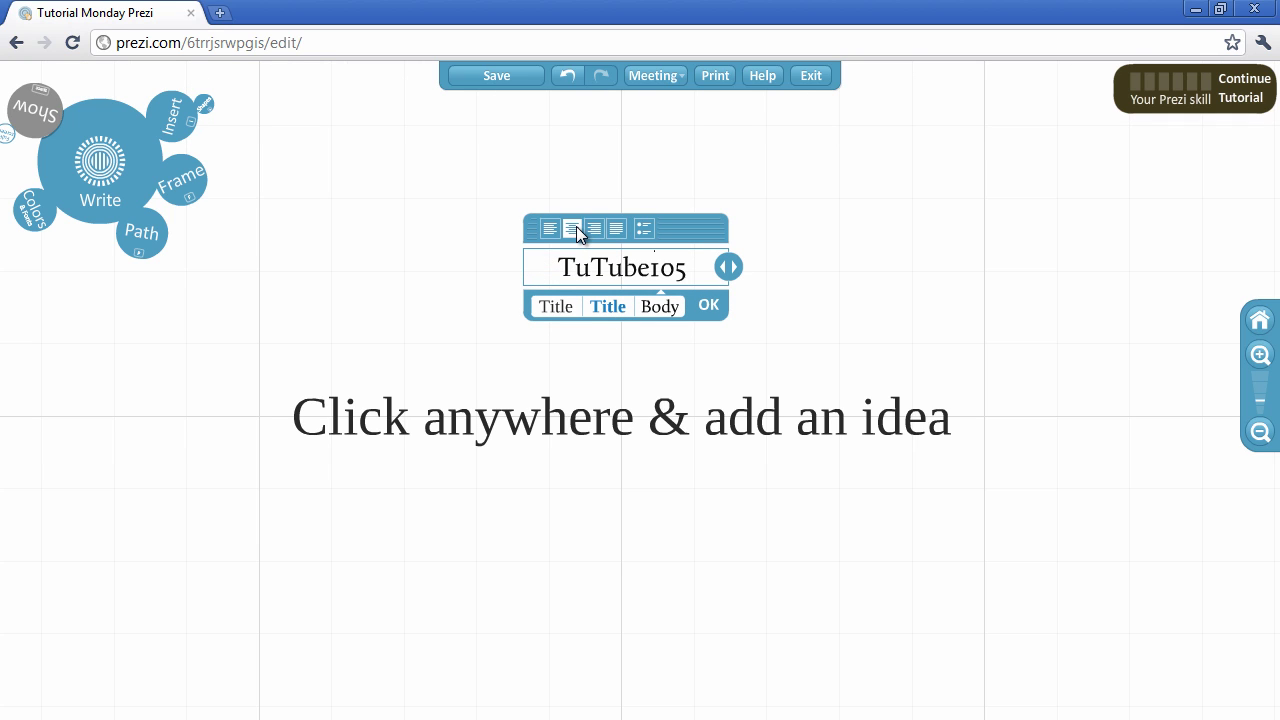
pyautogui.click(551, 229)
pyautogui.click(614, 229)
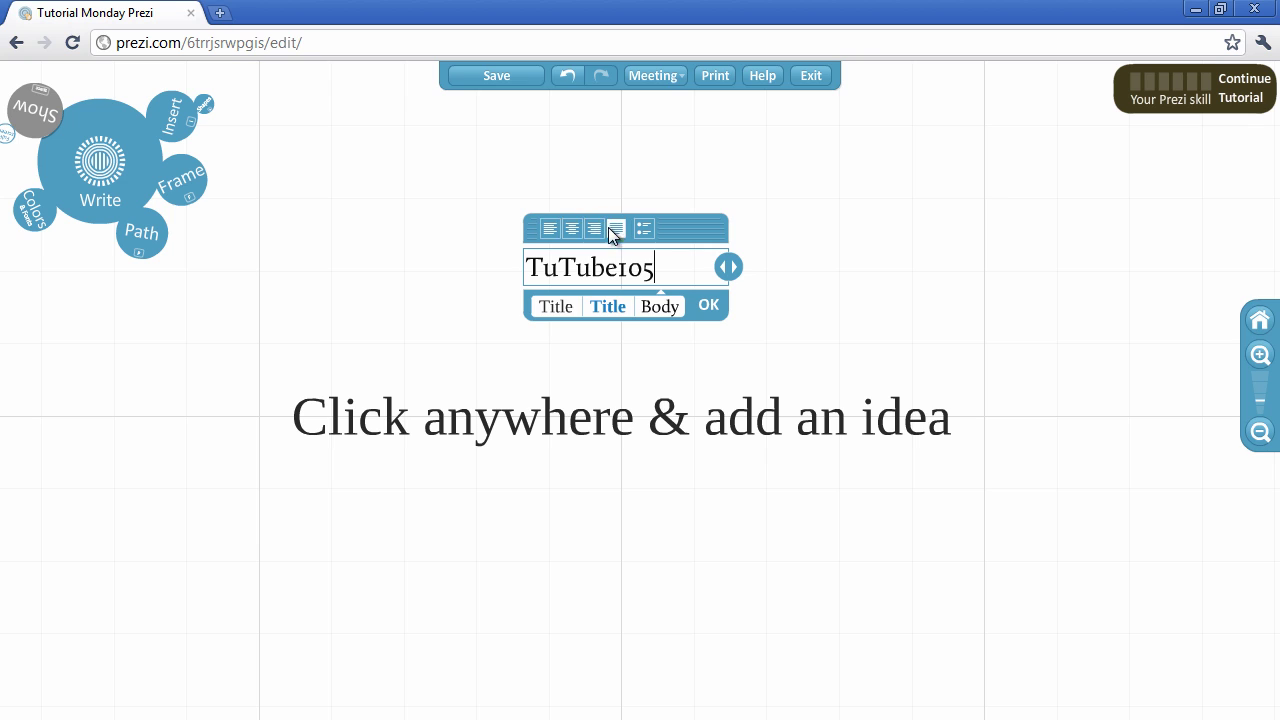
pyautogui.click(594, 229)
pyautogui.click(572, 229)
pyautogui.click(551, 229)
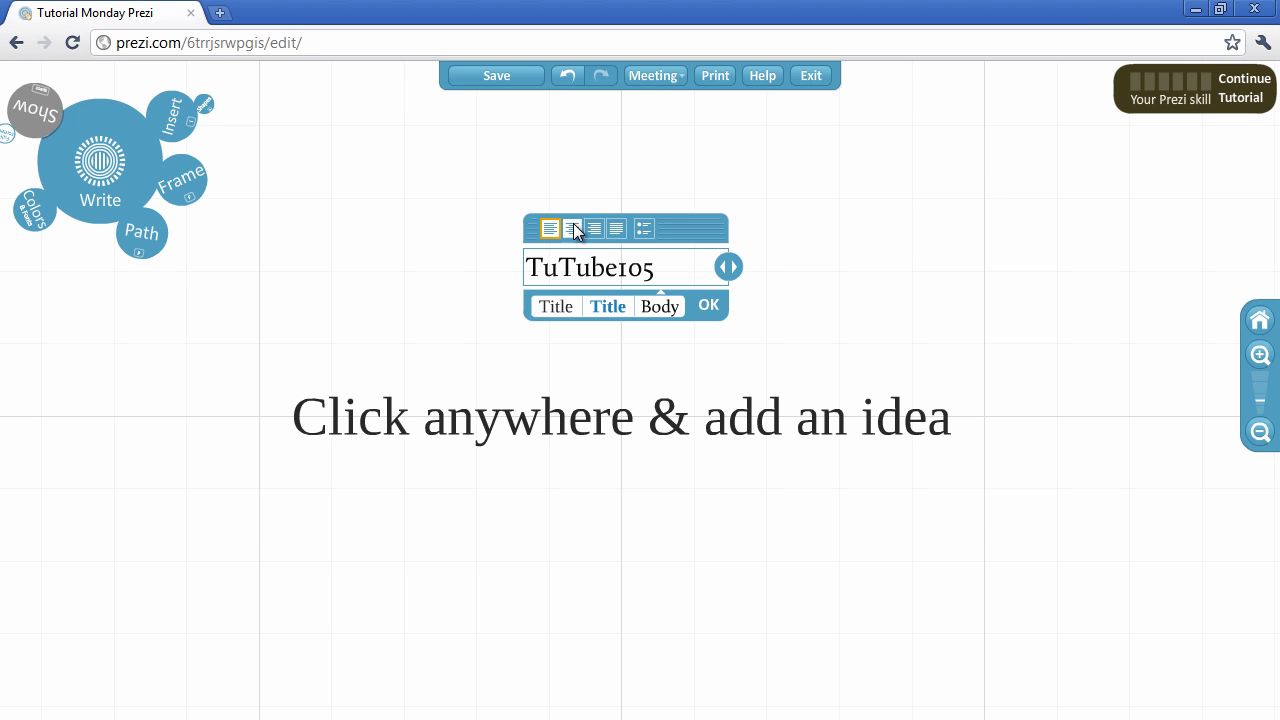
pyautogui.click(574, 229)
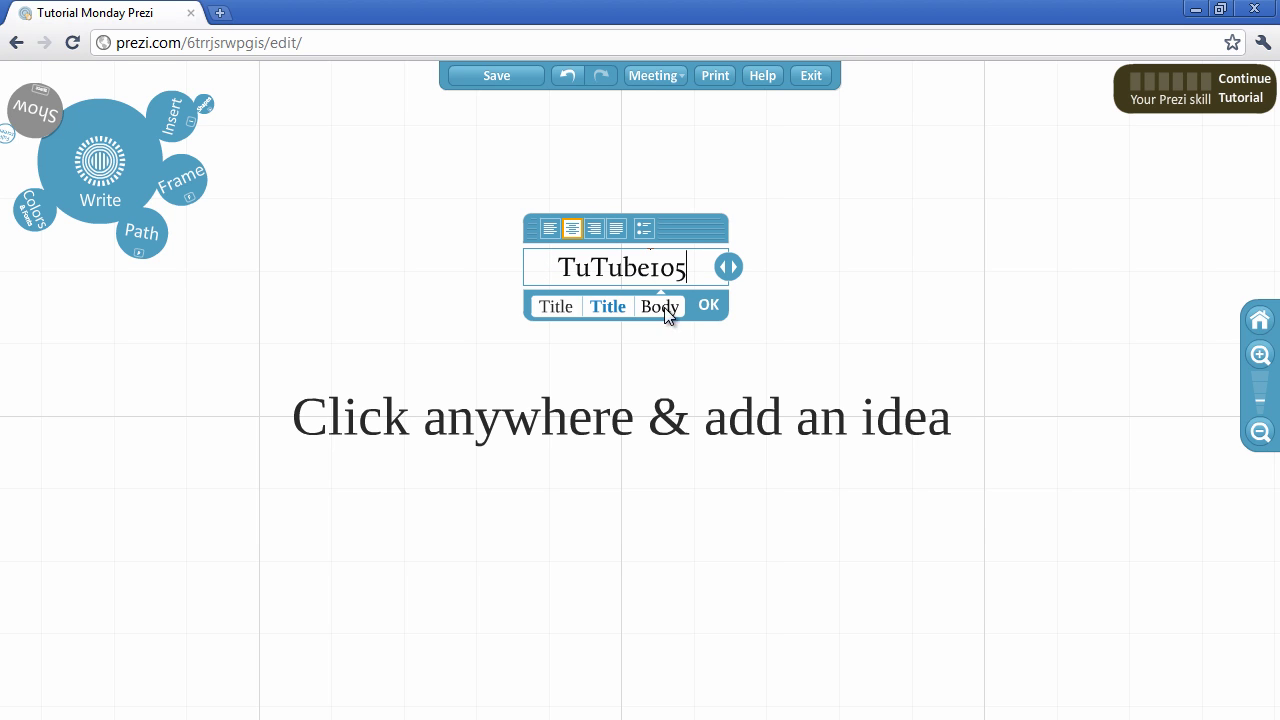
pyautogui.click(709, 307)
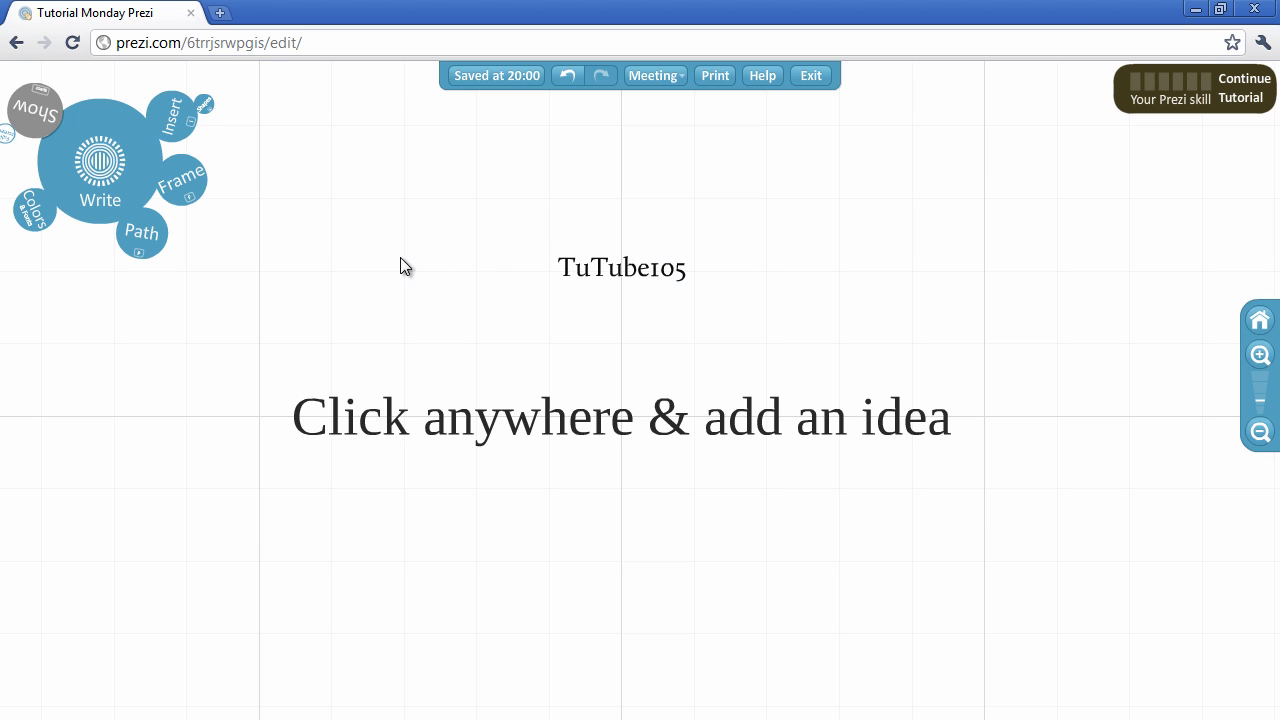
# Enlarge the TuTube105 text to several times its size and rotate it to a nearly upside-down diagonal above the placeholder text
pyautogui.click(630, 273)
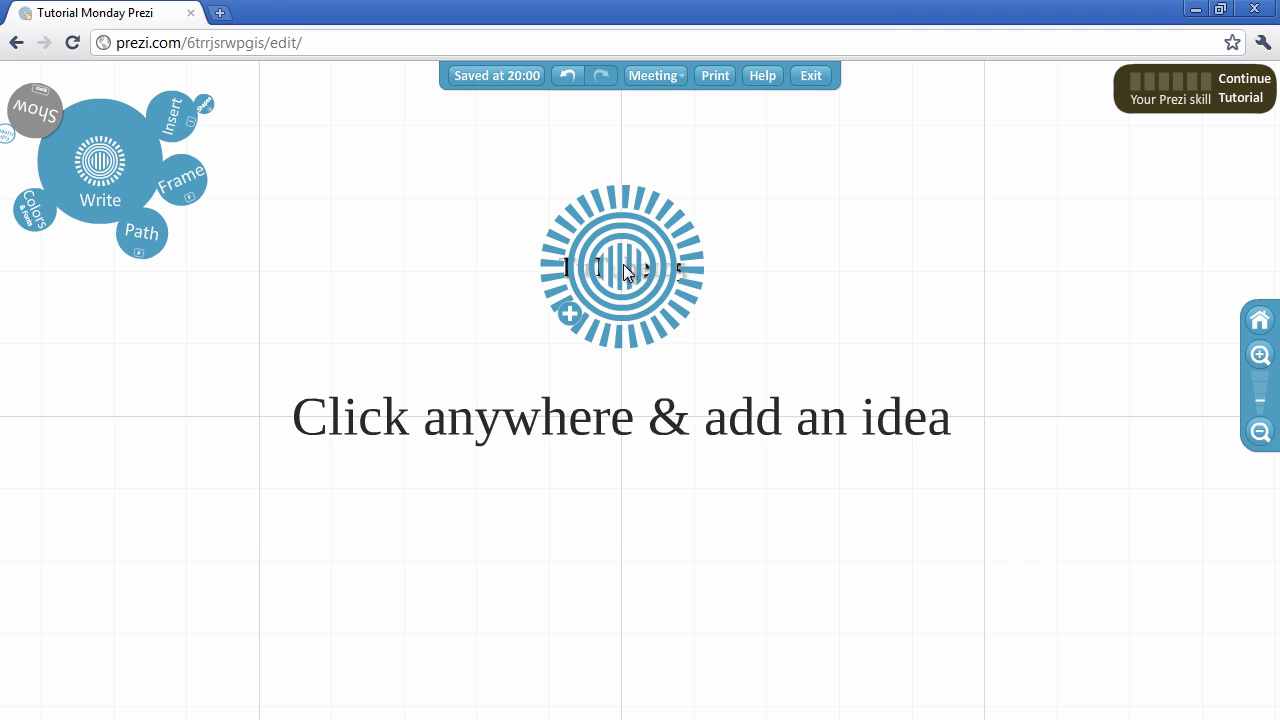
pyautogui.moveTo(626, 271); pyautogui.dragTo(607, 294)
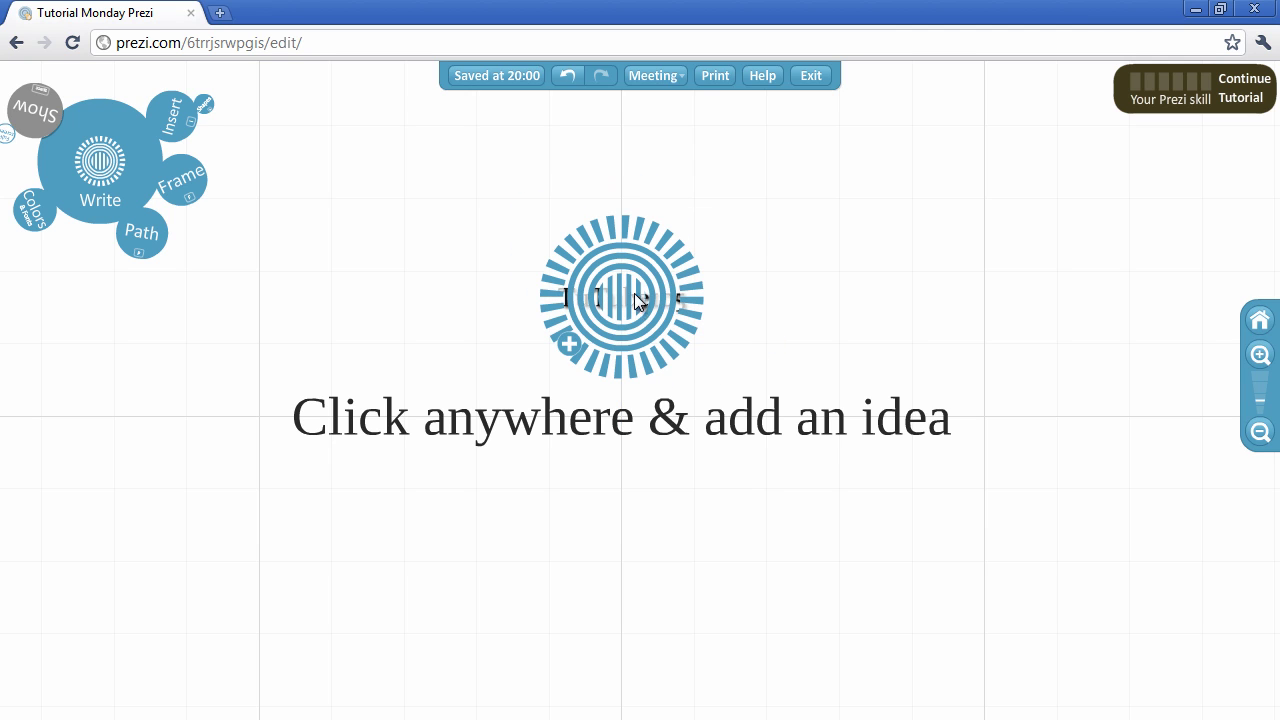
pyautogui.moveTo(628, 297); pyautogui.dragTo(726, 163)
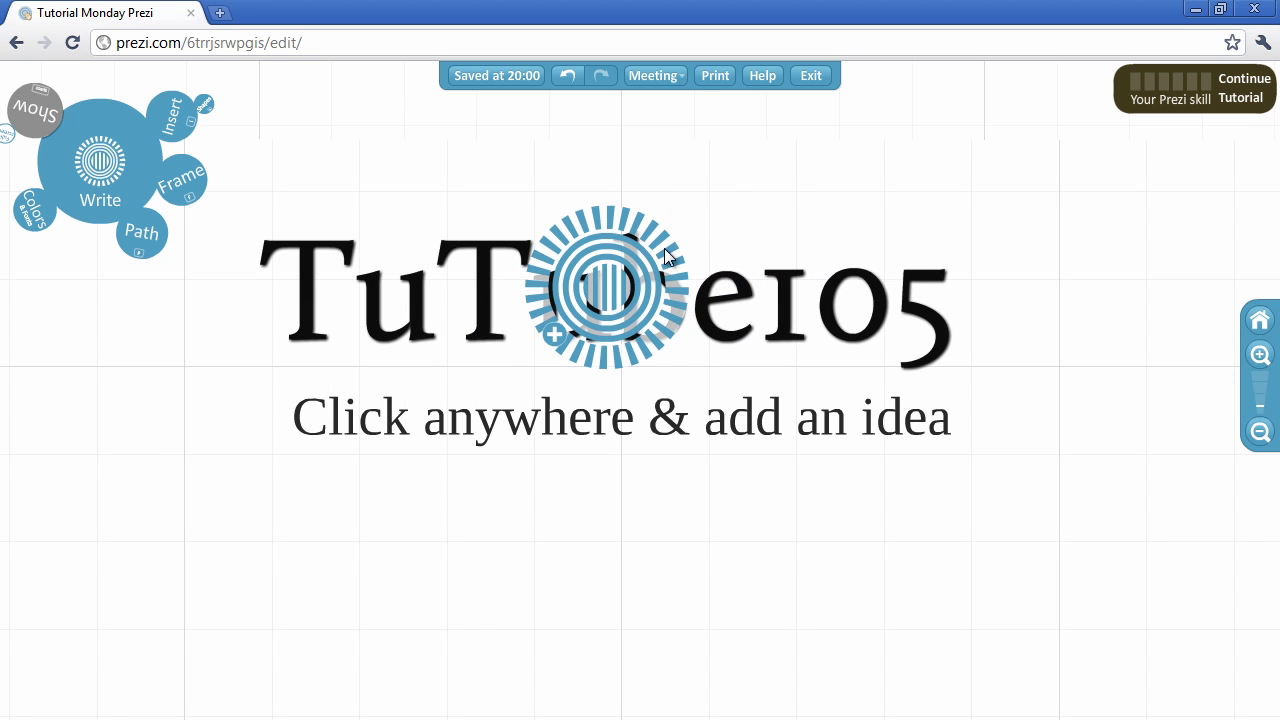
pyautogui.moveTo(668, 256); pyautogui.dragTo(663, 212)
pyautogui.moveTo(619, 261); pyautogui.dragTo(625, 386)
# Add a centred text "Reviews" beside the rotated TuTube105 text
pyautogui.click(358, 262)
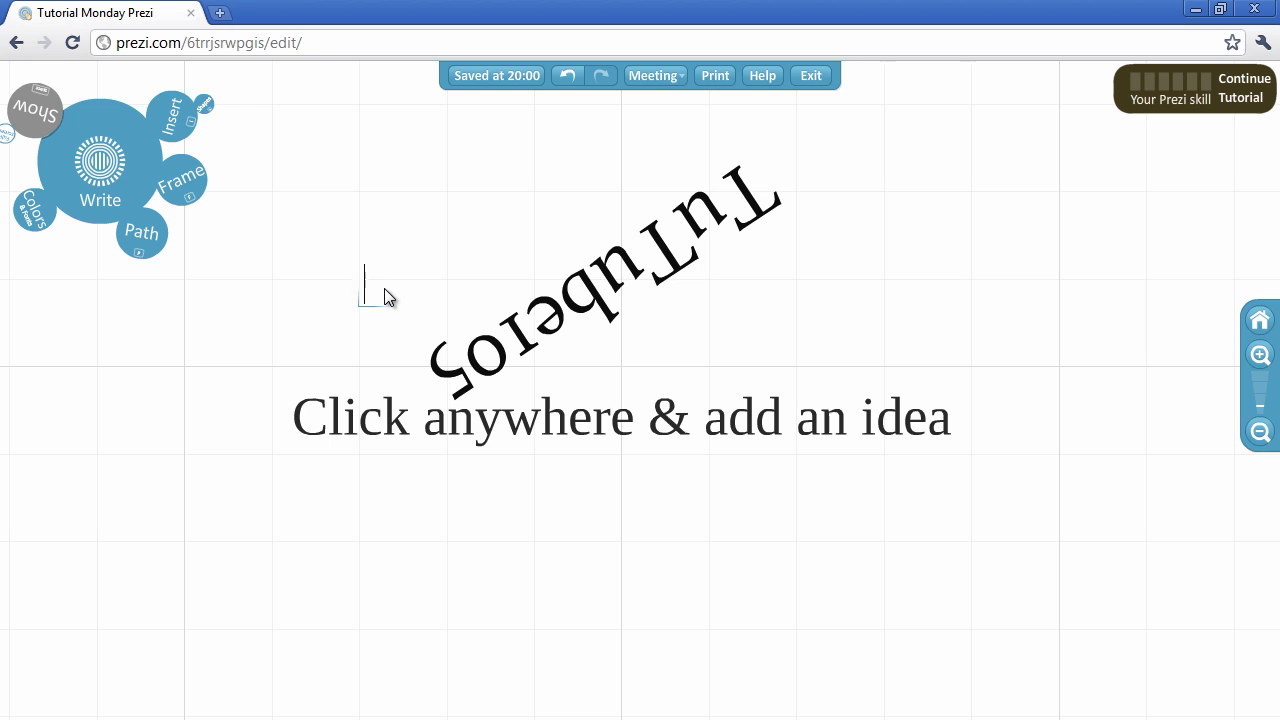
pyautogui.write('Reviews')
pyautogui.press('Return')
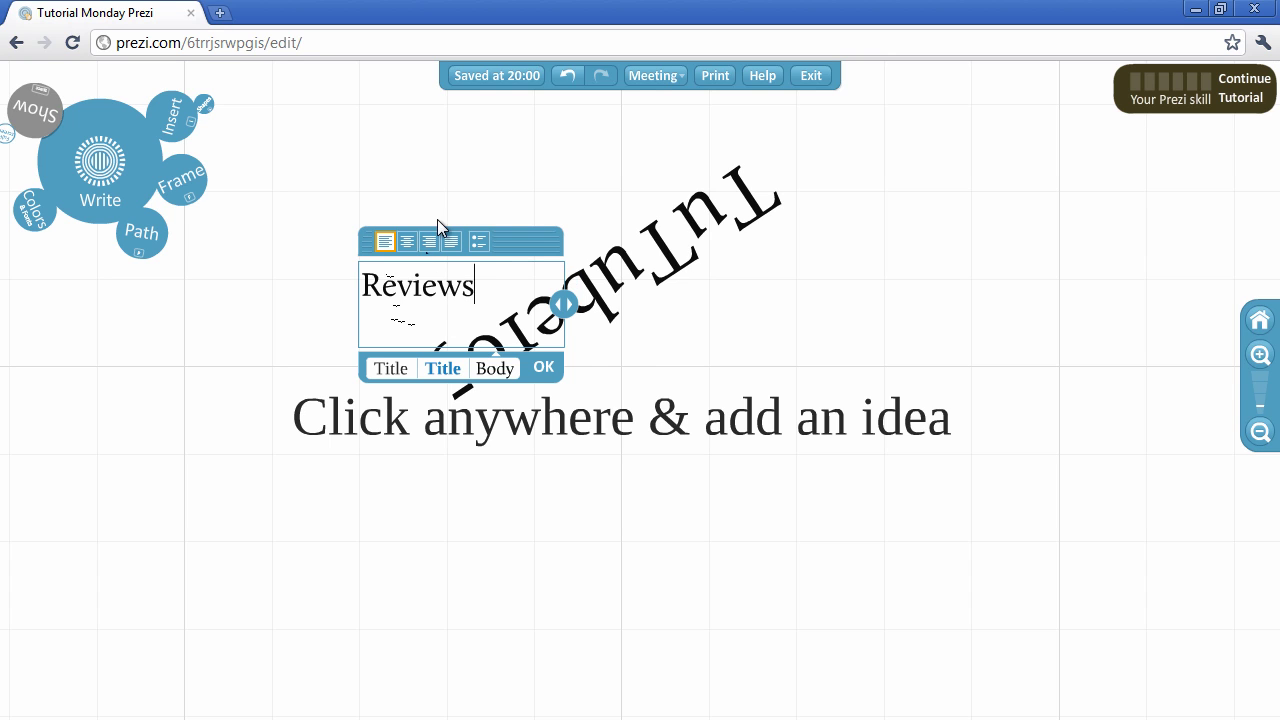
pyautogui.click(407, 241)
pyautogui.click(563, 186)
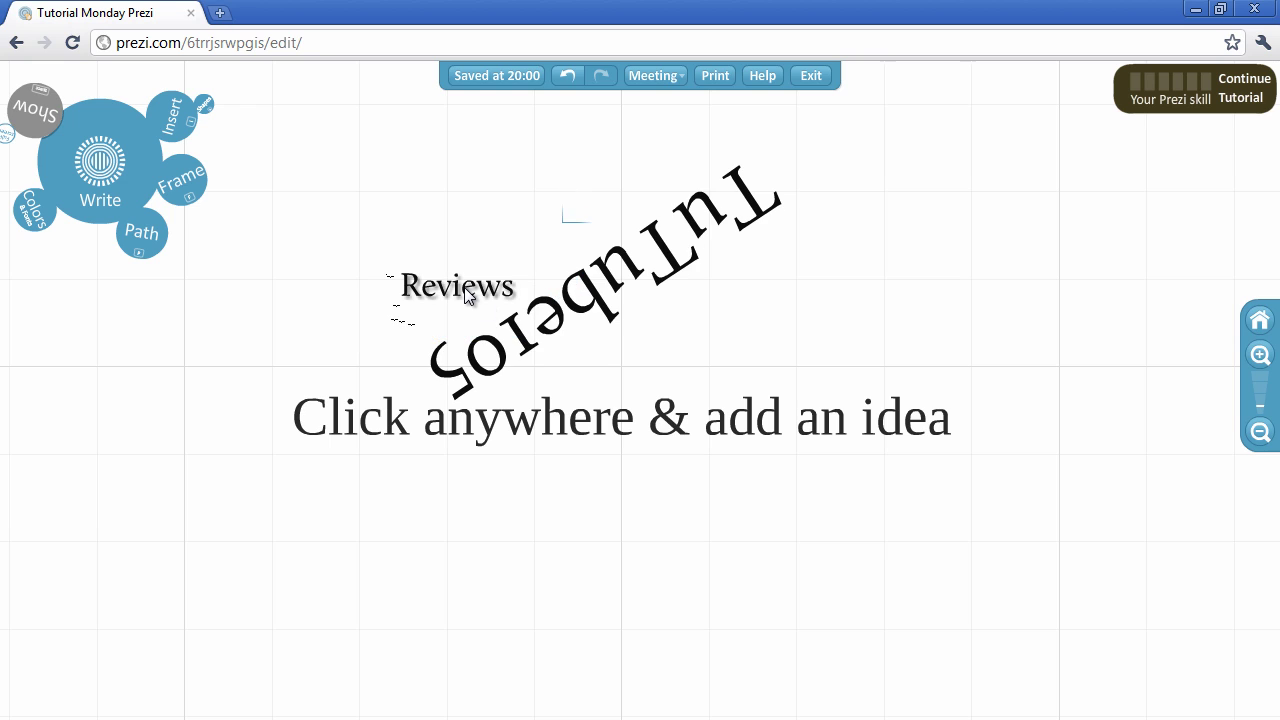
# Enlarge the Reviews text, rotate it to a steep upward slant and place it to the right of TuTube105
pyautogui.moveTo(465, 293); pyautogui.dragTo(752, 333)
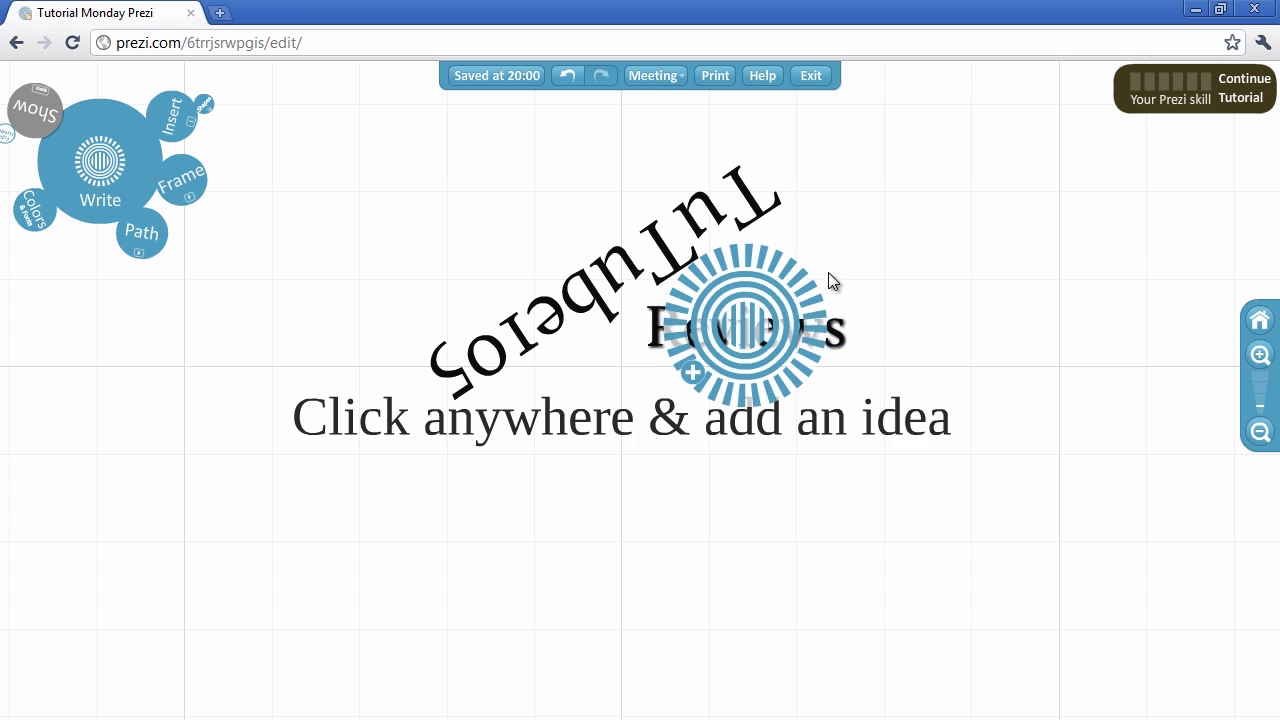
pyautogui.moveTo(809, 297); pyautogui.dragTo(684, 166)
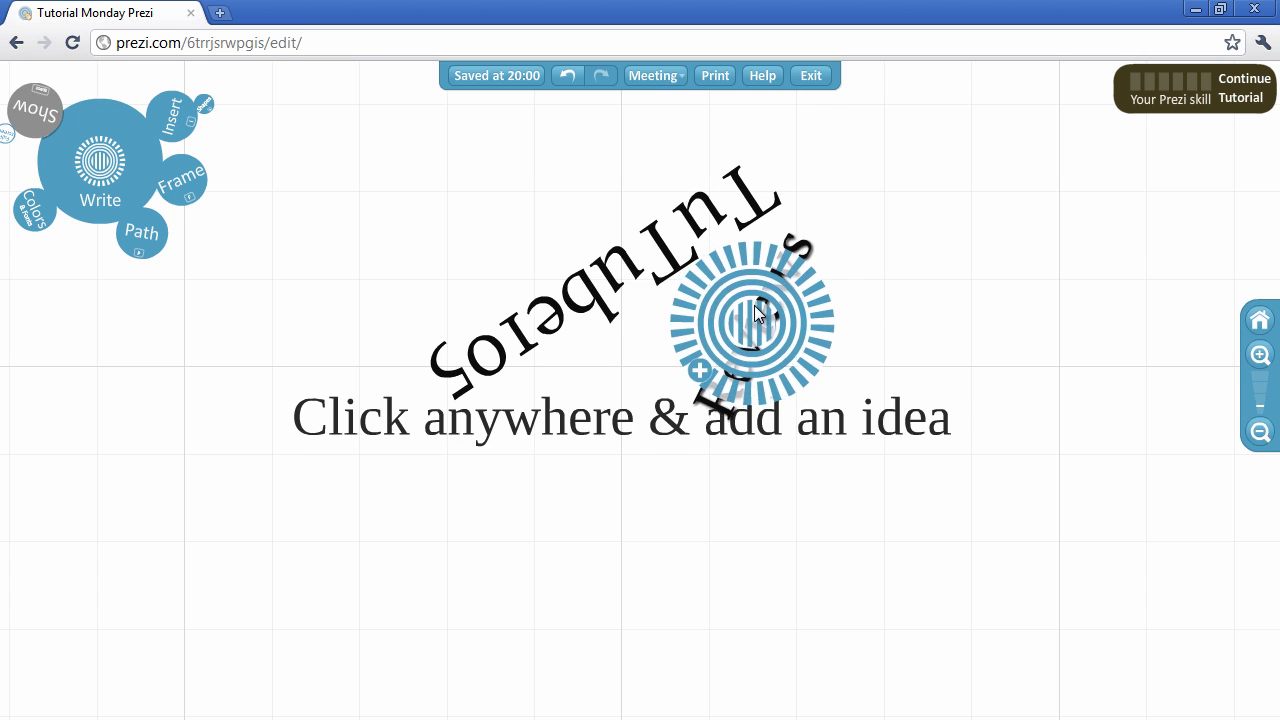
pyautogui.moveTo(754, 305); pyautogui.dragTo(862, 275)
# Cut the "Click anywhere & add an idea" placeholder and shift the Reviews text slightly down and closer to TuTube105
pyautogui.rightClick(741, 423)
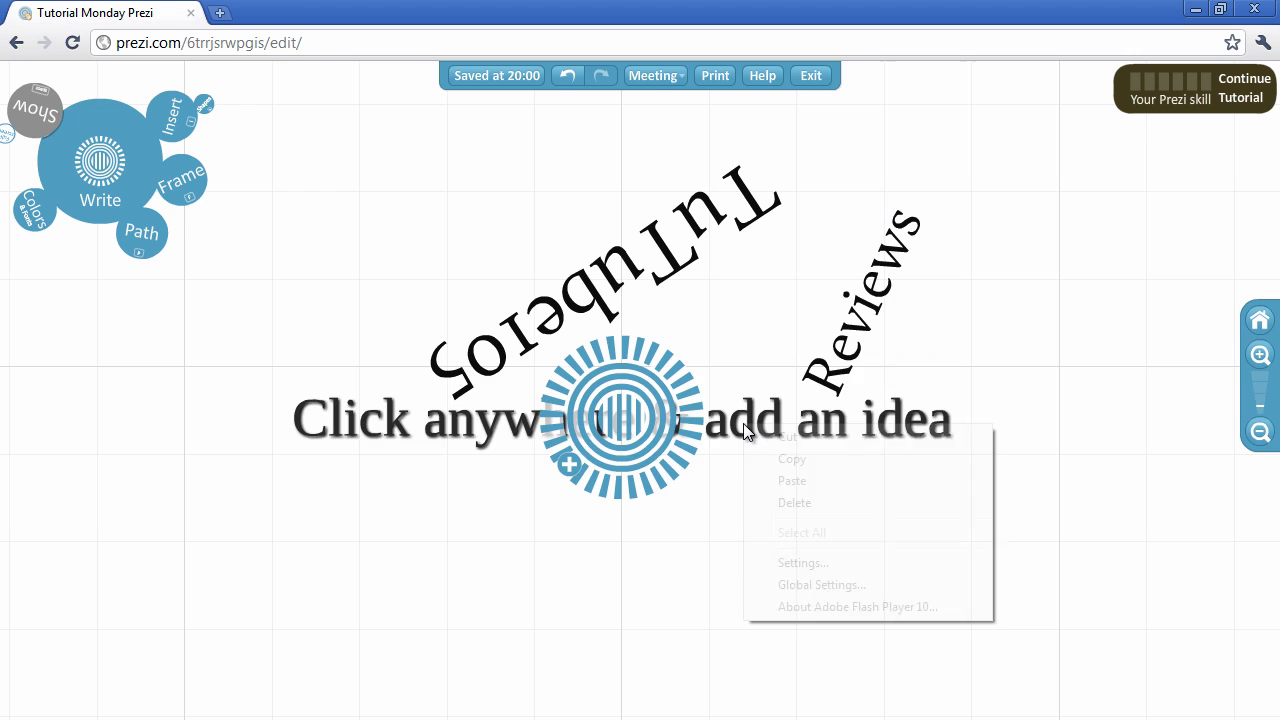
pyautogui.click(807, 437)
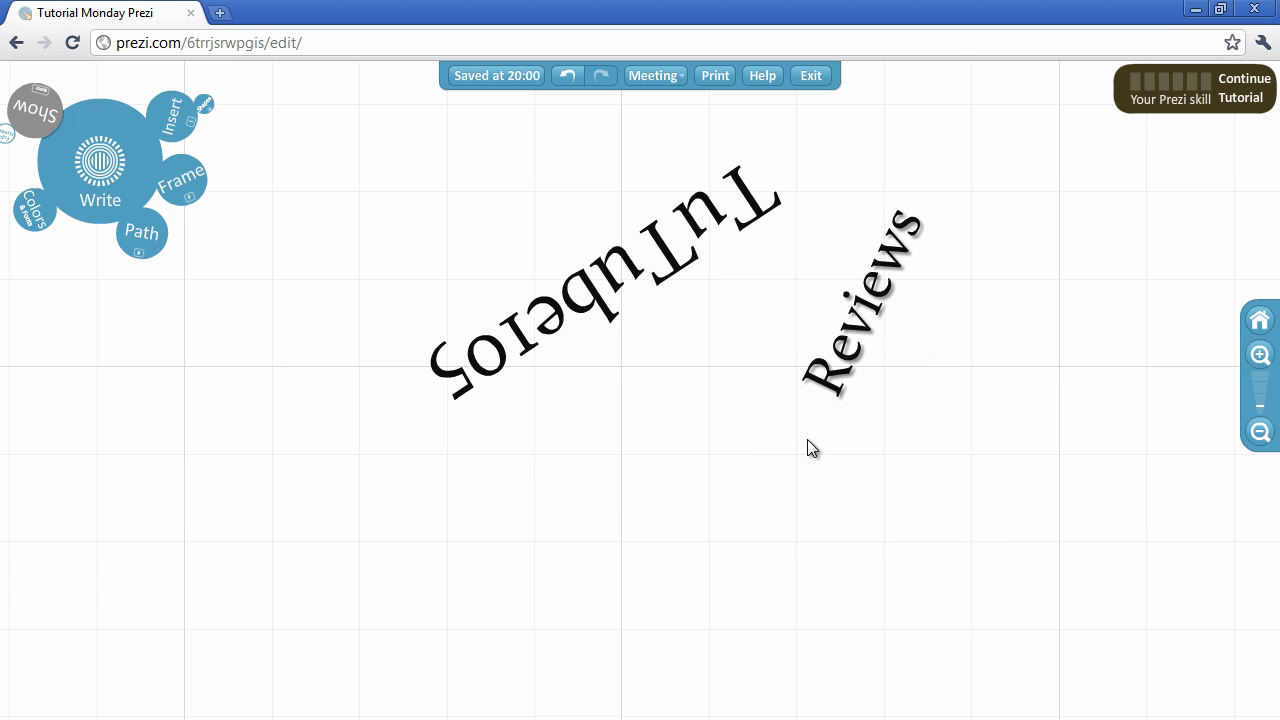
pyautogui.moveTo(867, 322); pyautogui.dragTo(831, 346)
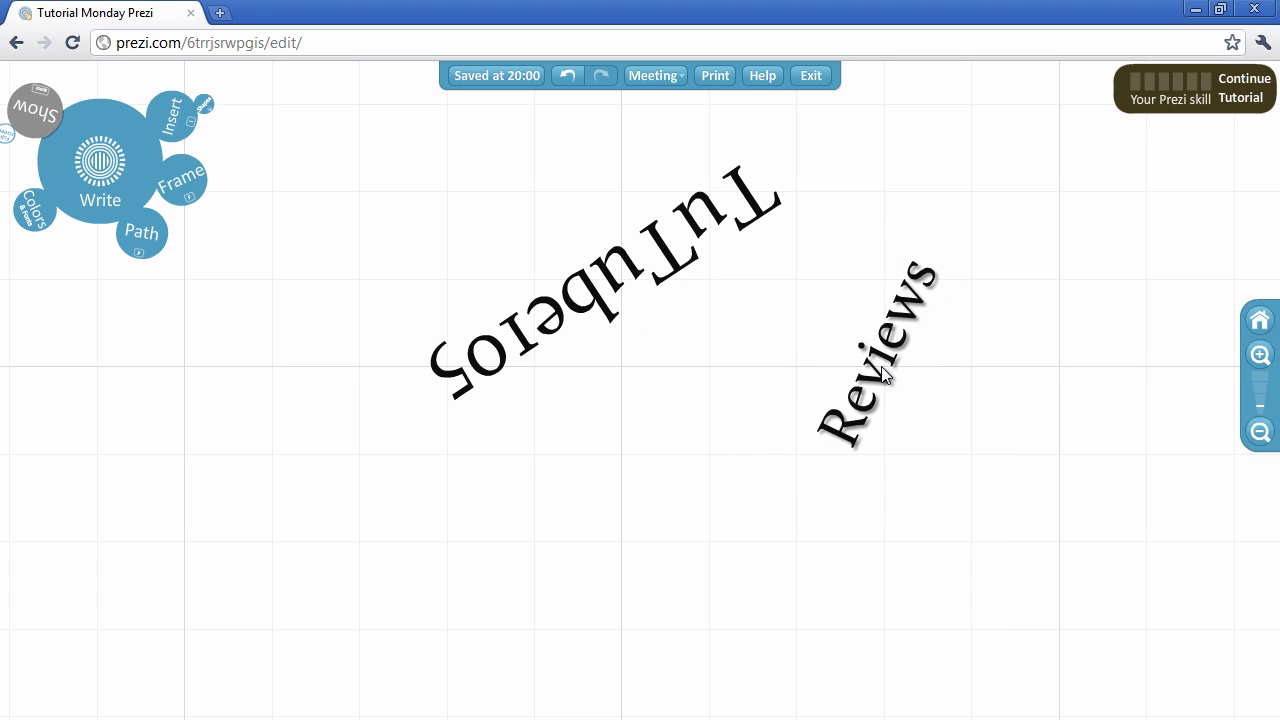
pyautogui.moveTo(883, 374); pyautogui.dragTo(845, 332)
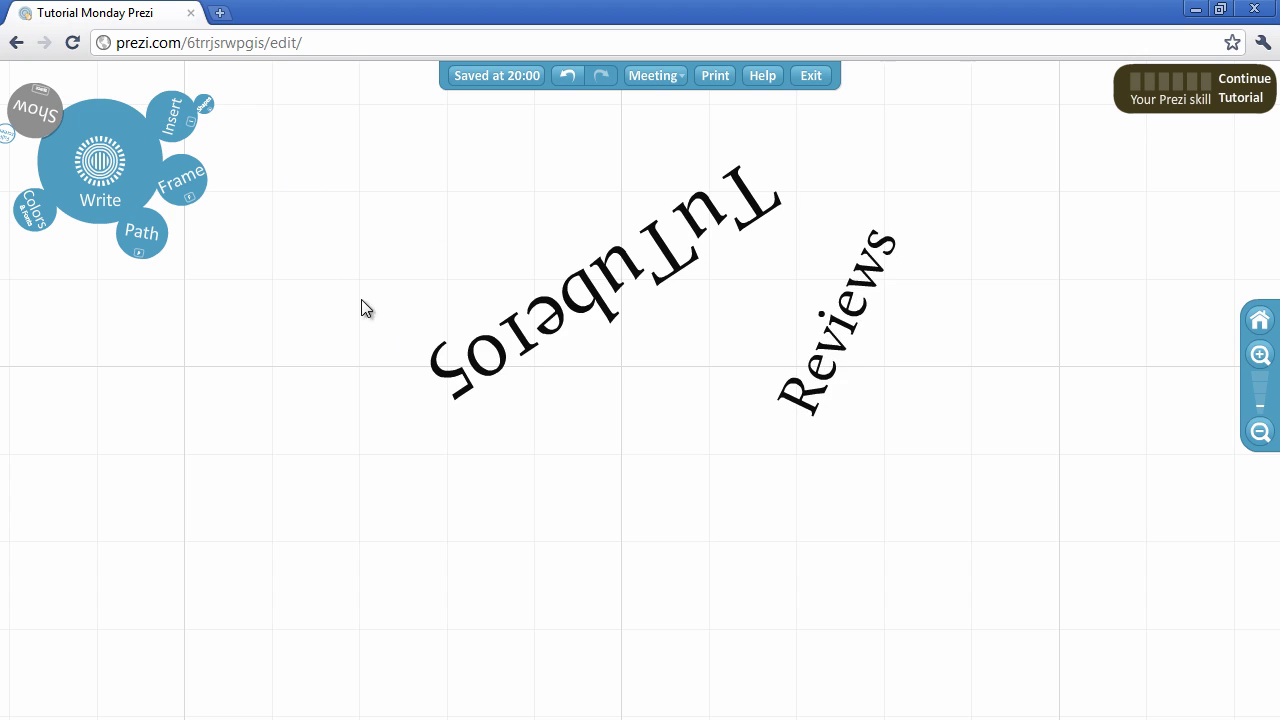
# Add the text "Unboxings" in the empty area below the TuTube105 text
pyautogui.doubleClick(420, 506)
pyautogui.write('Unboxings')
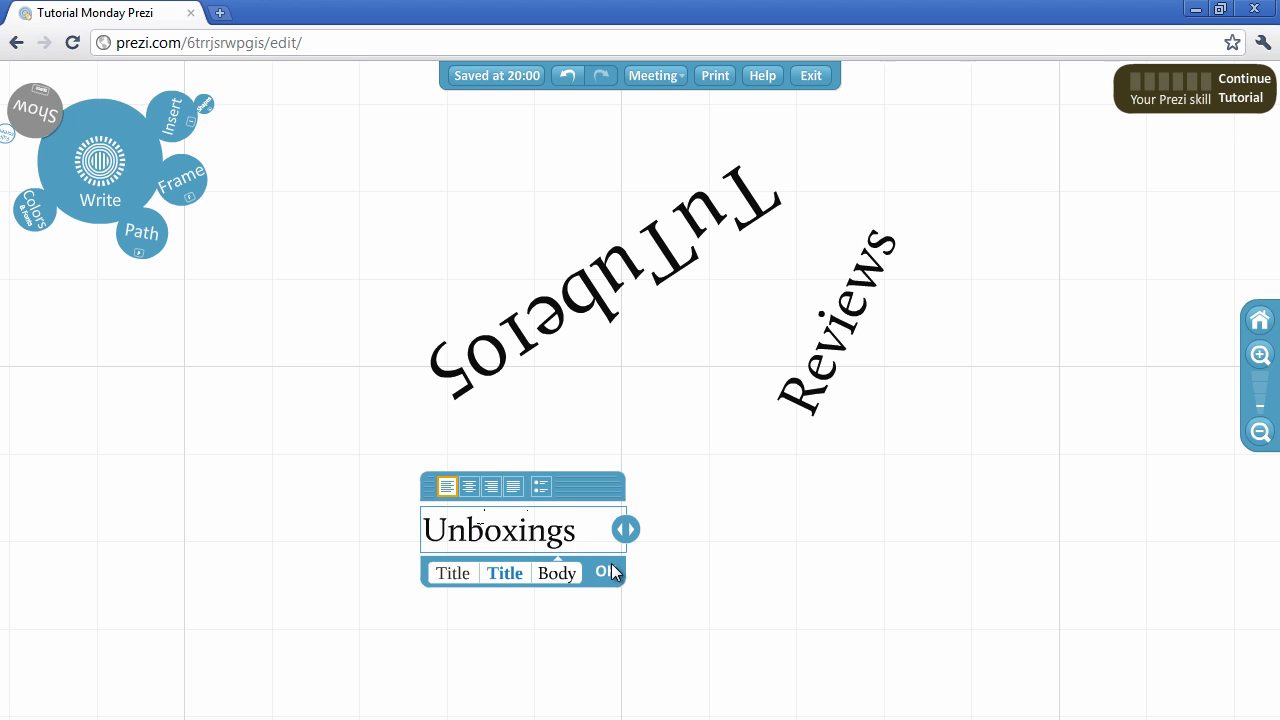
pyautogui.click(611, 571)
# Enlarge the Unboxings text, rotate it to slope downward and place it to the lower left of TuTube105
pyautogui.click(519, 530)
pyautogui.moveTo(543, 528); pyautogui.dragTo(610, 537)
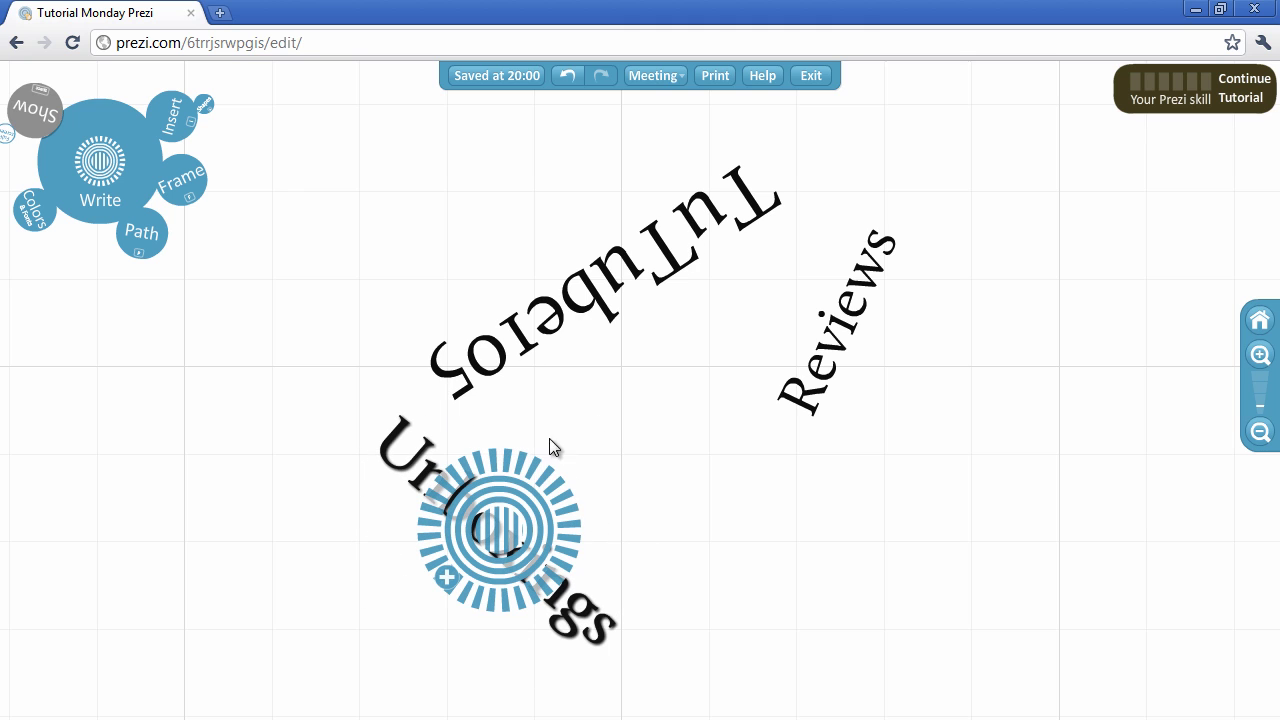
pyautogui.moveTo(507, 540); pyautogui.dragTo(381, 552)
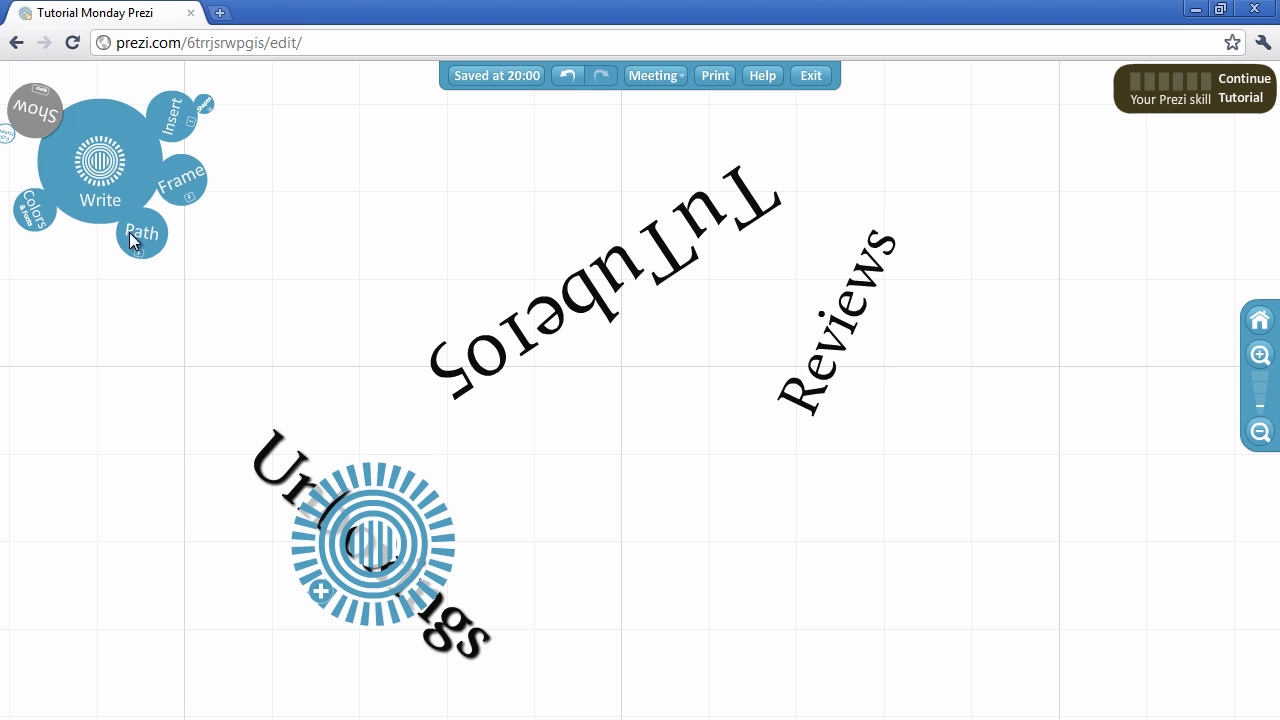
# Add the text "Tutorials" and place it to the upper left of TuTube105, clear of the other texts
pyautogui.doubleClick(319, 318)
pyautogui.write('T')
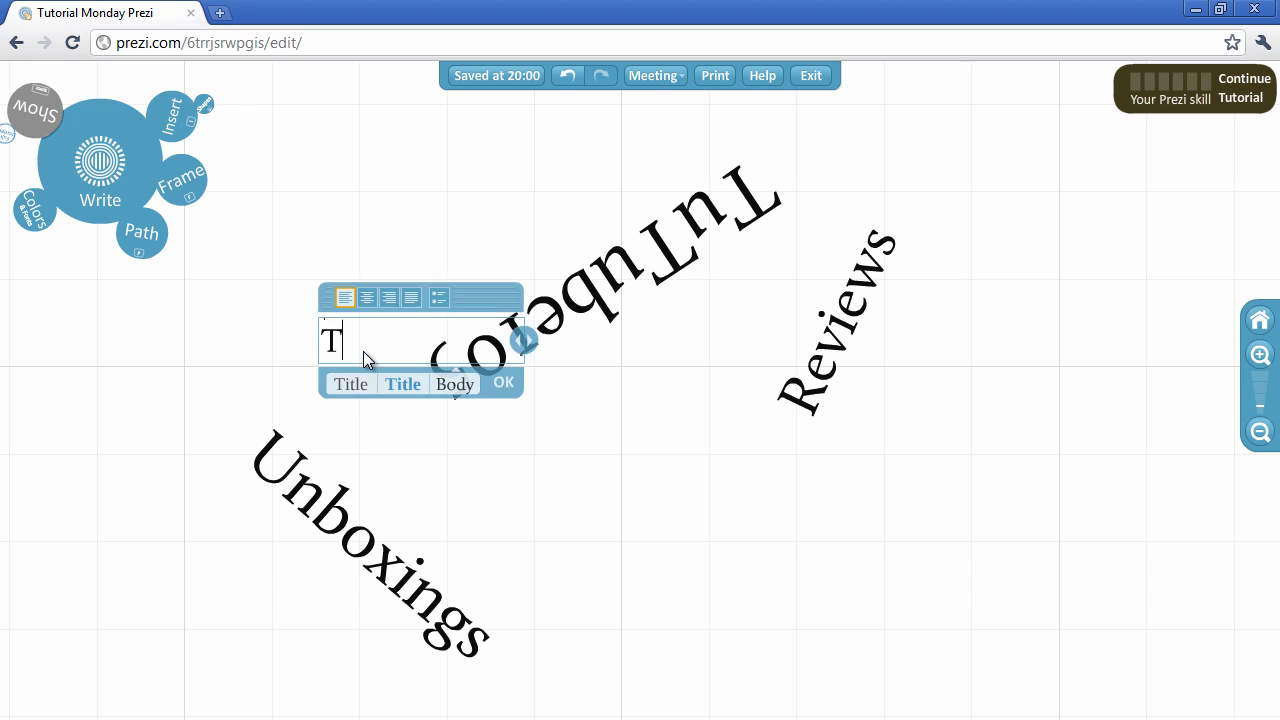
pyautogui.write('utorials')
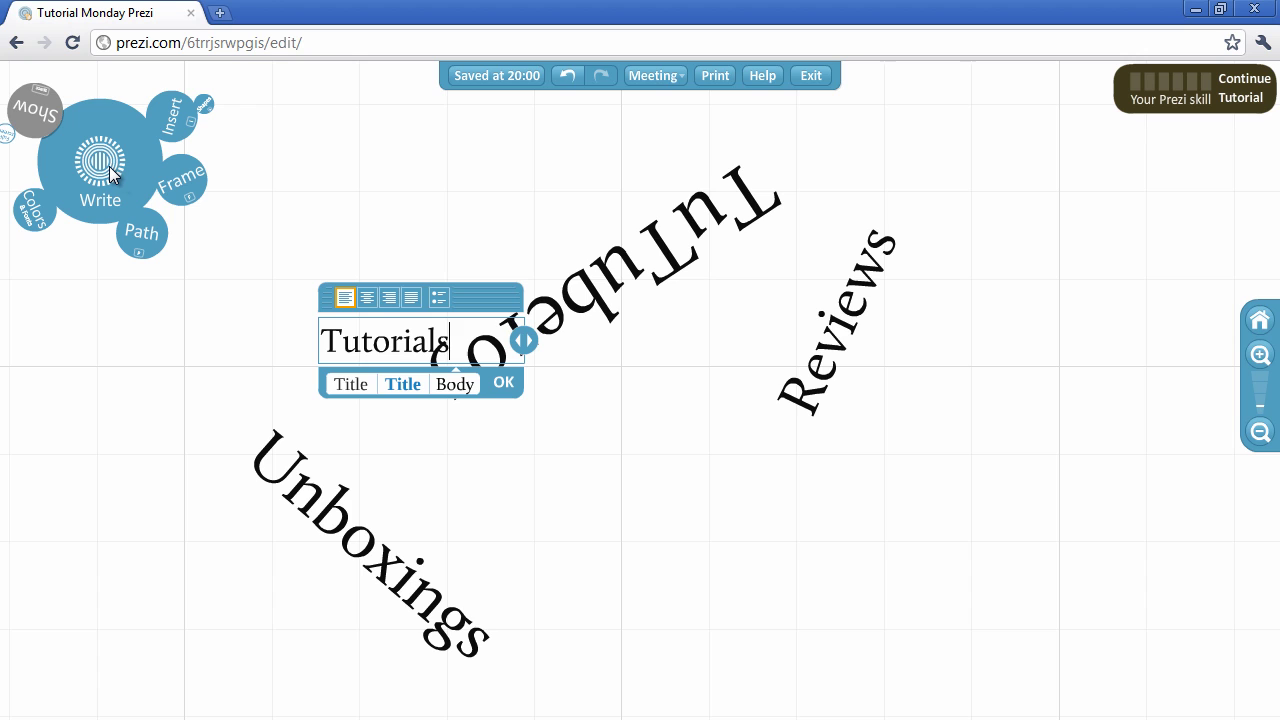
pyautogui.moveTo(508, 299); pyautogui.dragTo(444, 210)
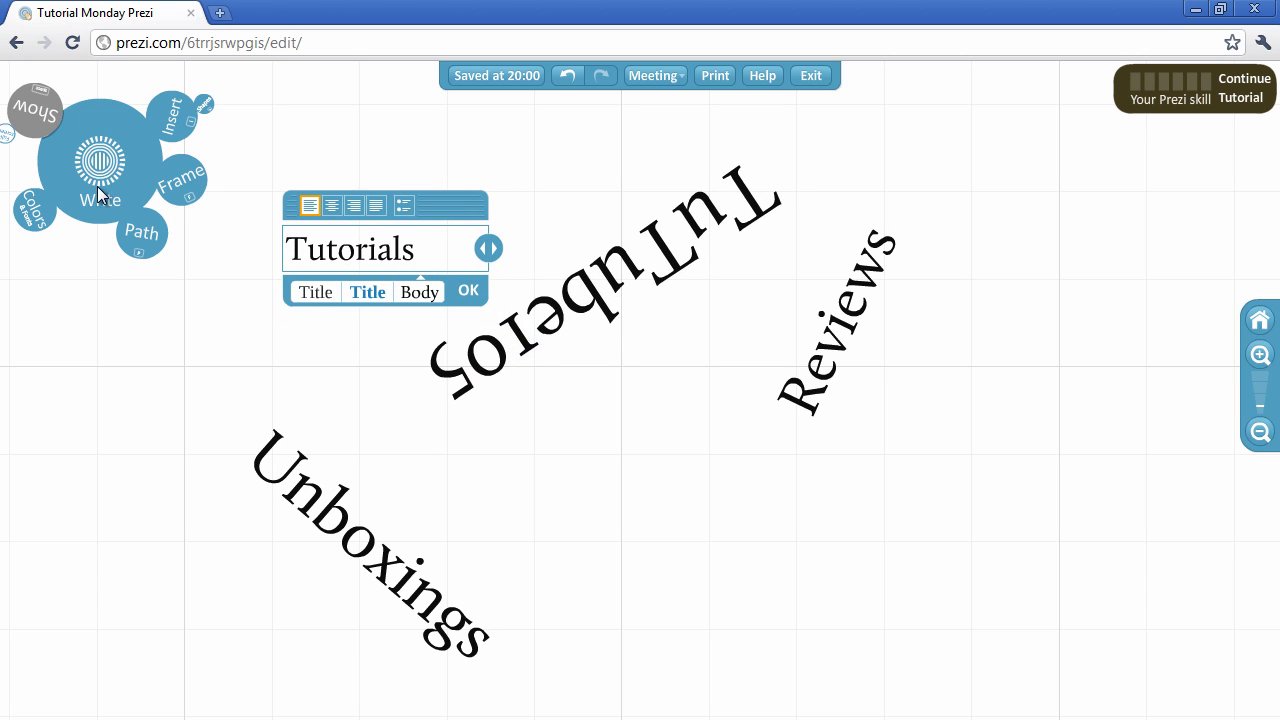
pyautogui.click(468, 291)
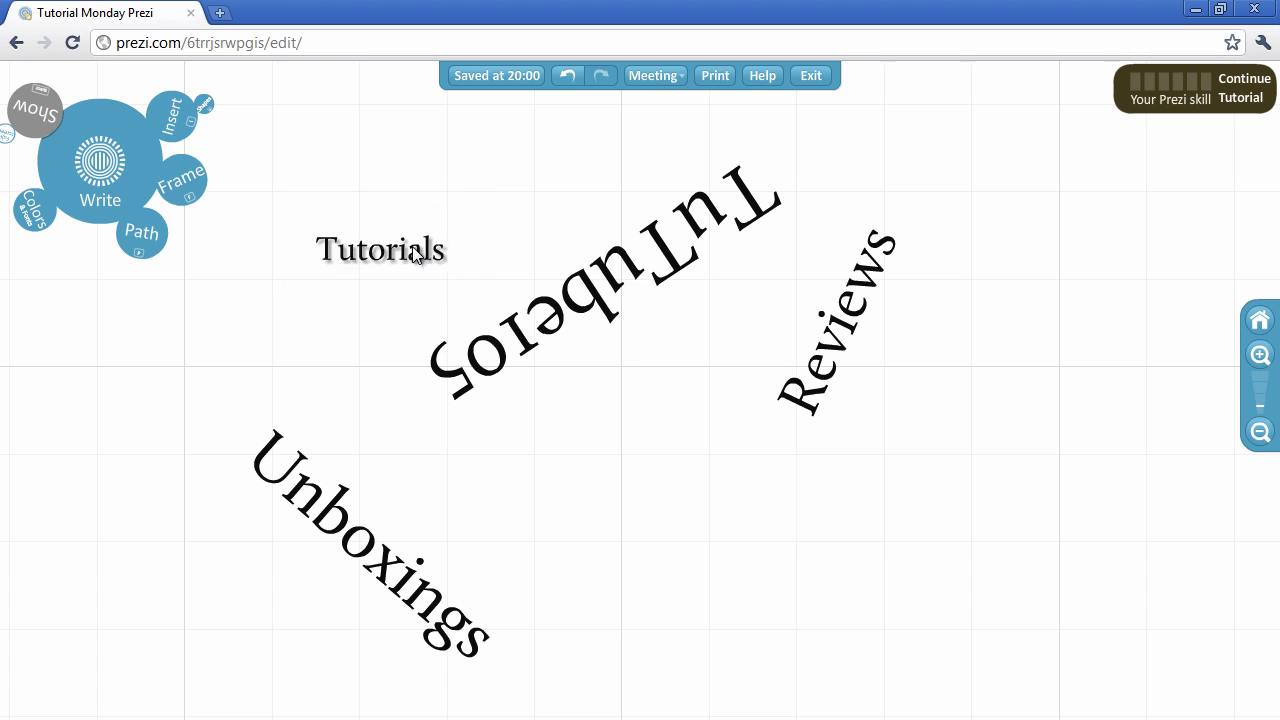
# Enlarge the Tutorials text, rotate it to slope upward parallel to TuTube105 and position it just above that text's lower end
pyautogui.click(373, 256)
pyautogui.moveTo(373, 256); pyautogui.dragTo(420, 260)
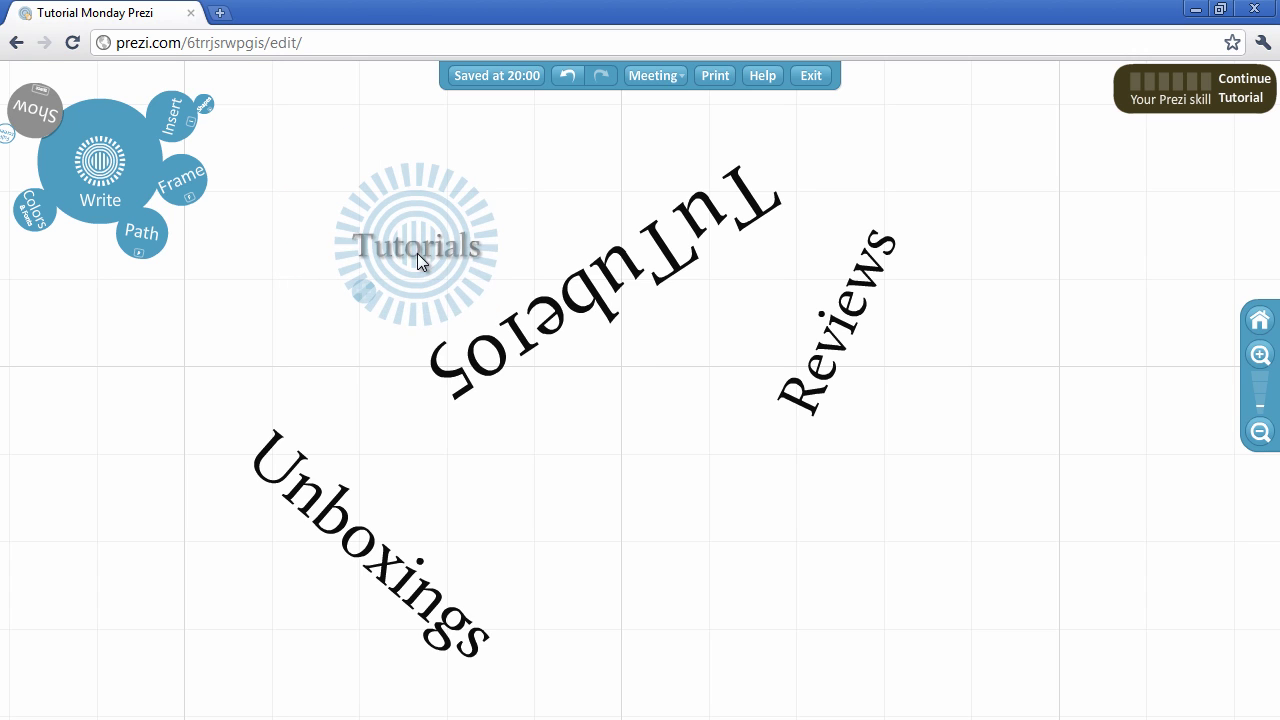
pyautogui.moveTo(431, 172); pyautogui.dragTo(405, 123)
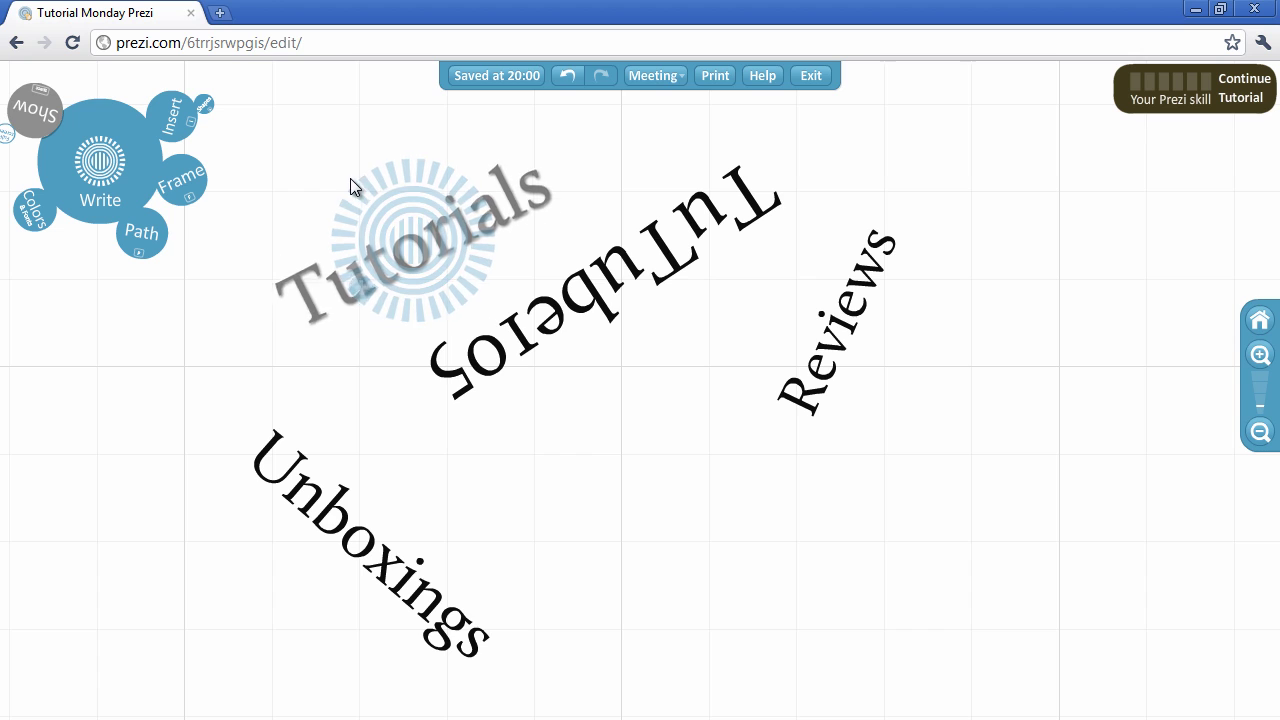
pyautogui.moveTo(412, 238); pyautogui.dragTo(432, 213)
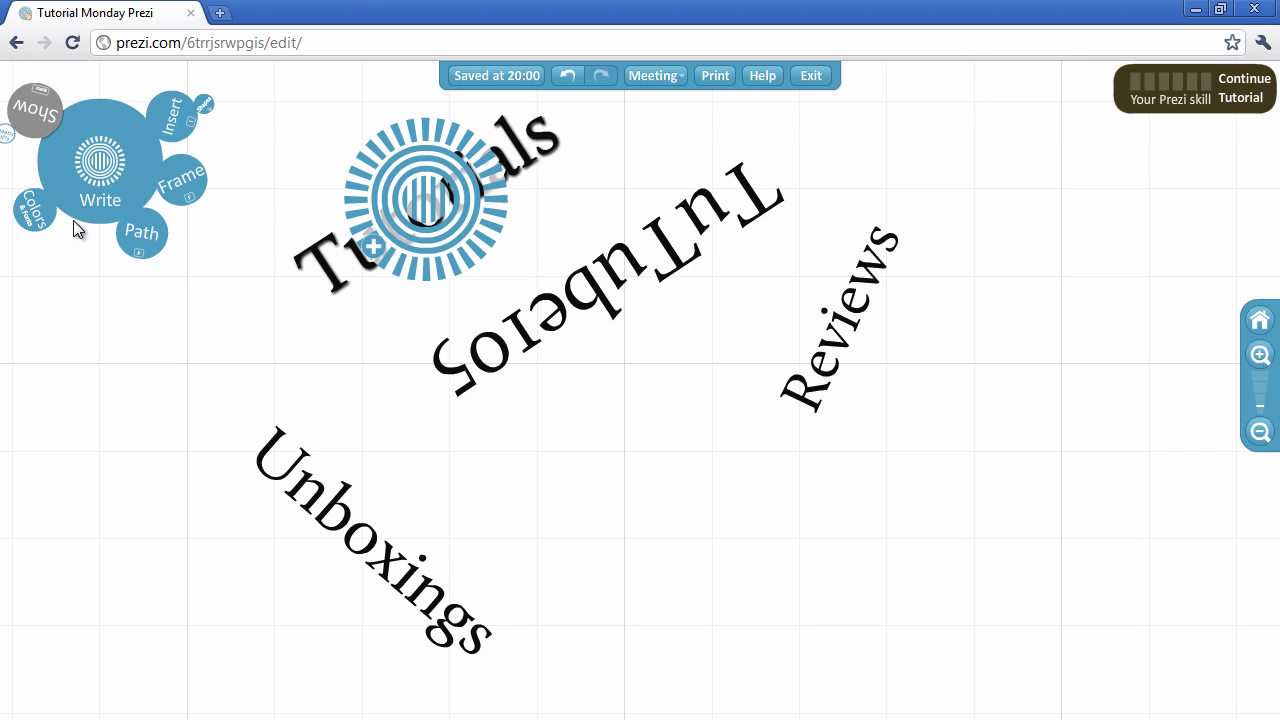
# Try several canvas themes, including Glossy Paper and the Korean theme, and apply the Night Talk theme
pyautogui.click(33, 210)
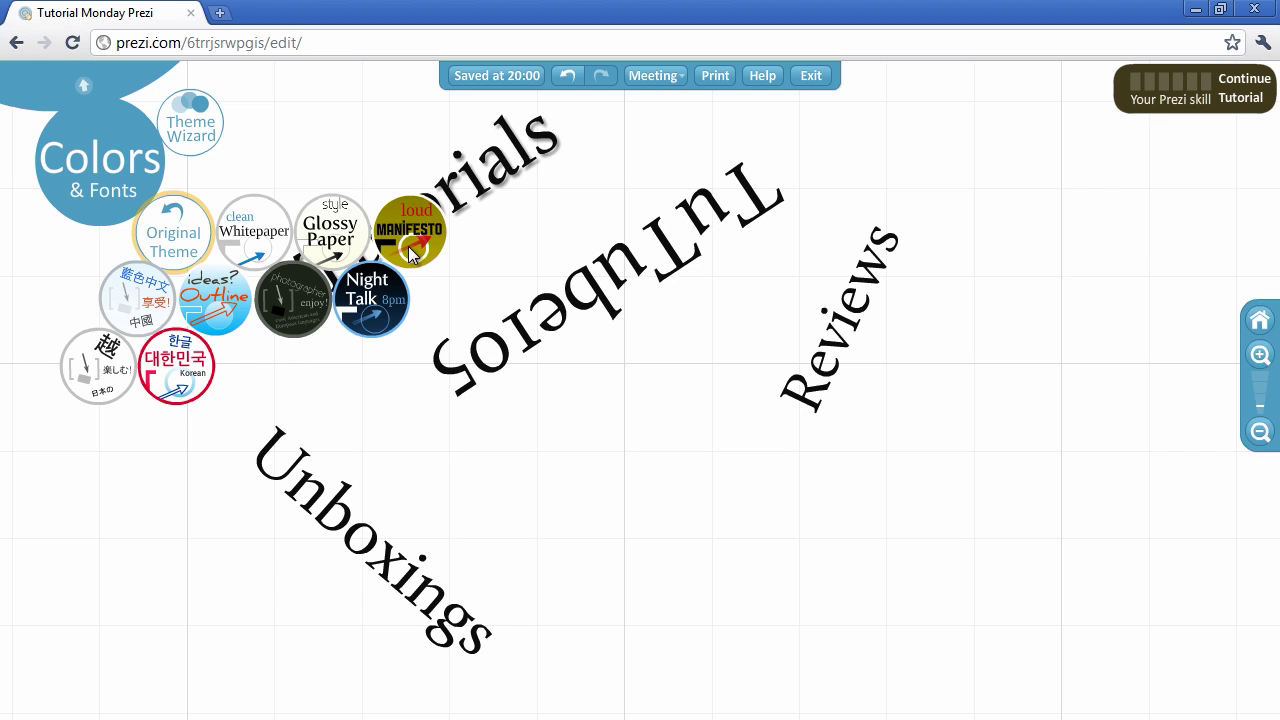
pyautogui.click(397, 292)
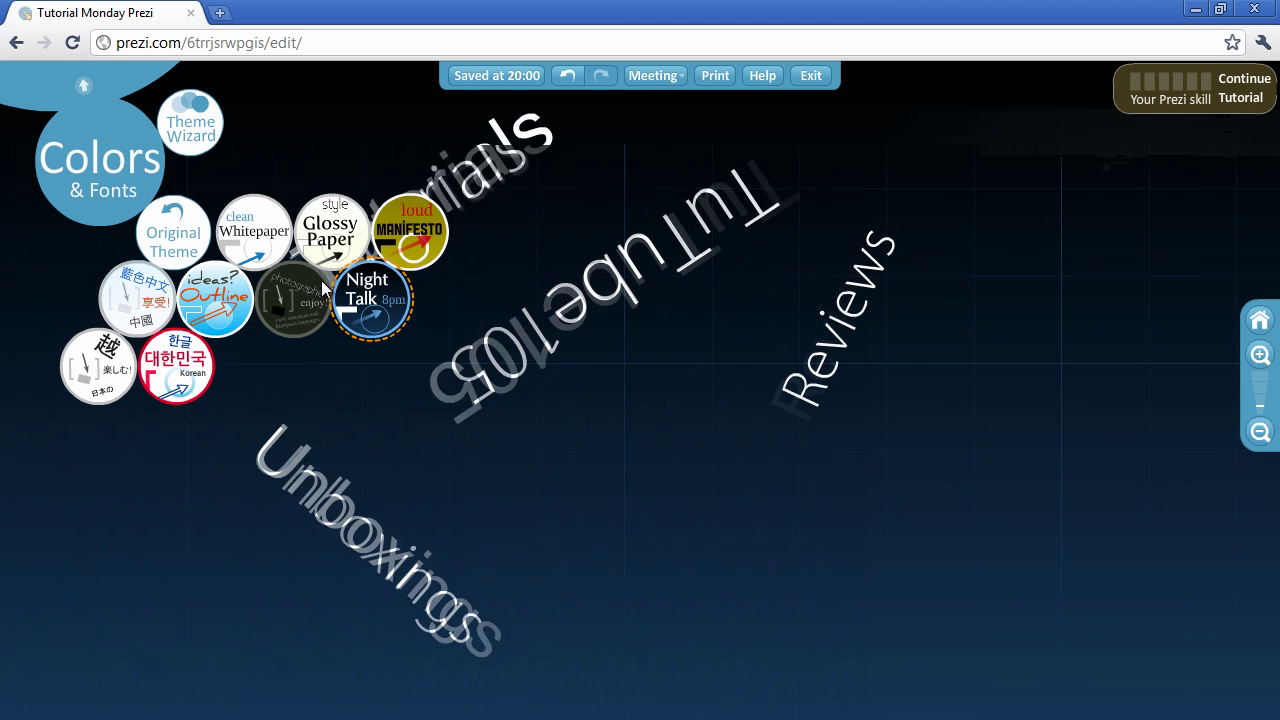
pyautogui.click(333, 232)
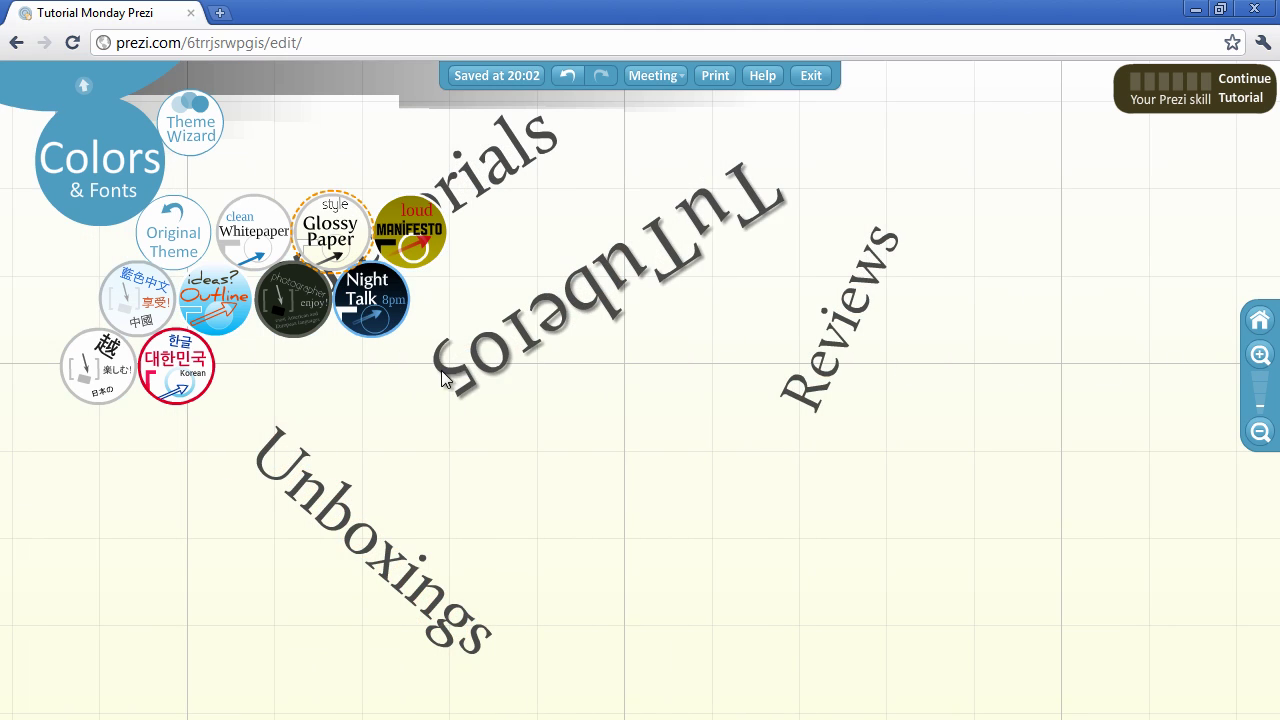
pyautogui.click(181, 384)
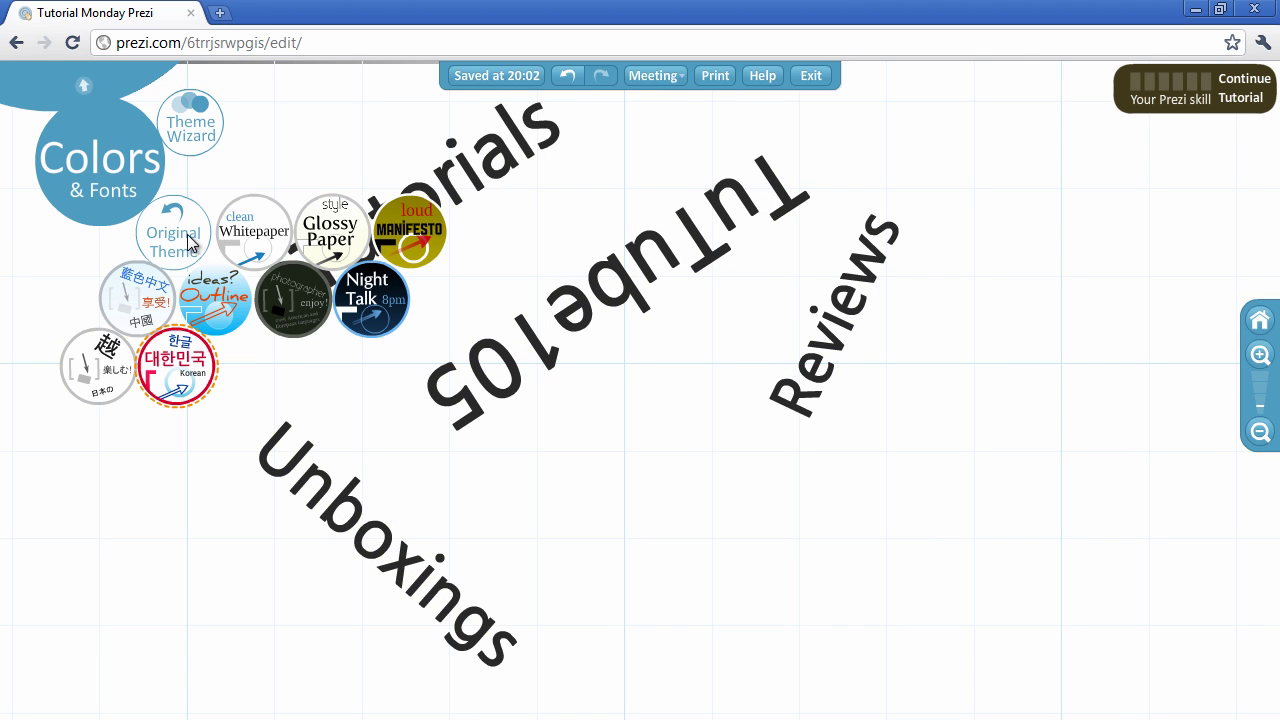
pyautogui.click(272, 306)
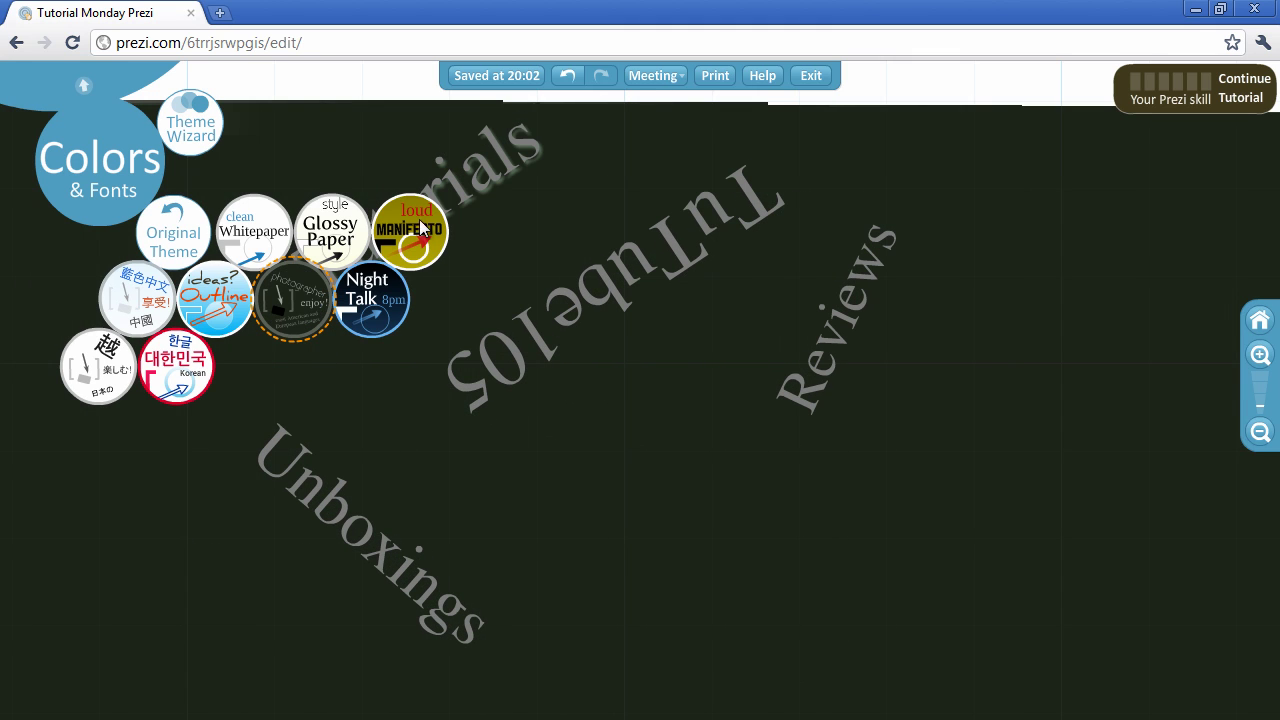
pyautogui.click(395, 300)
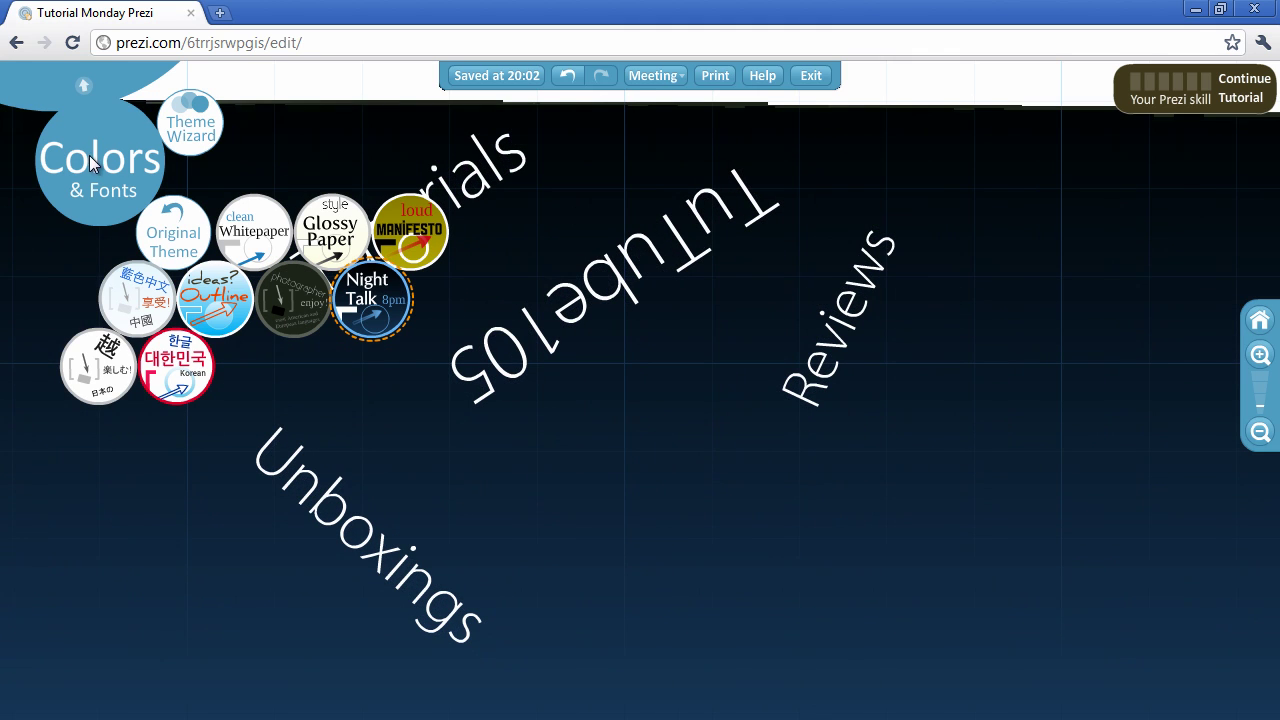
pyautogui.click(84, 86)
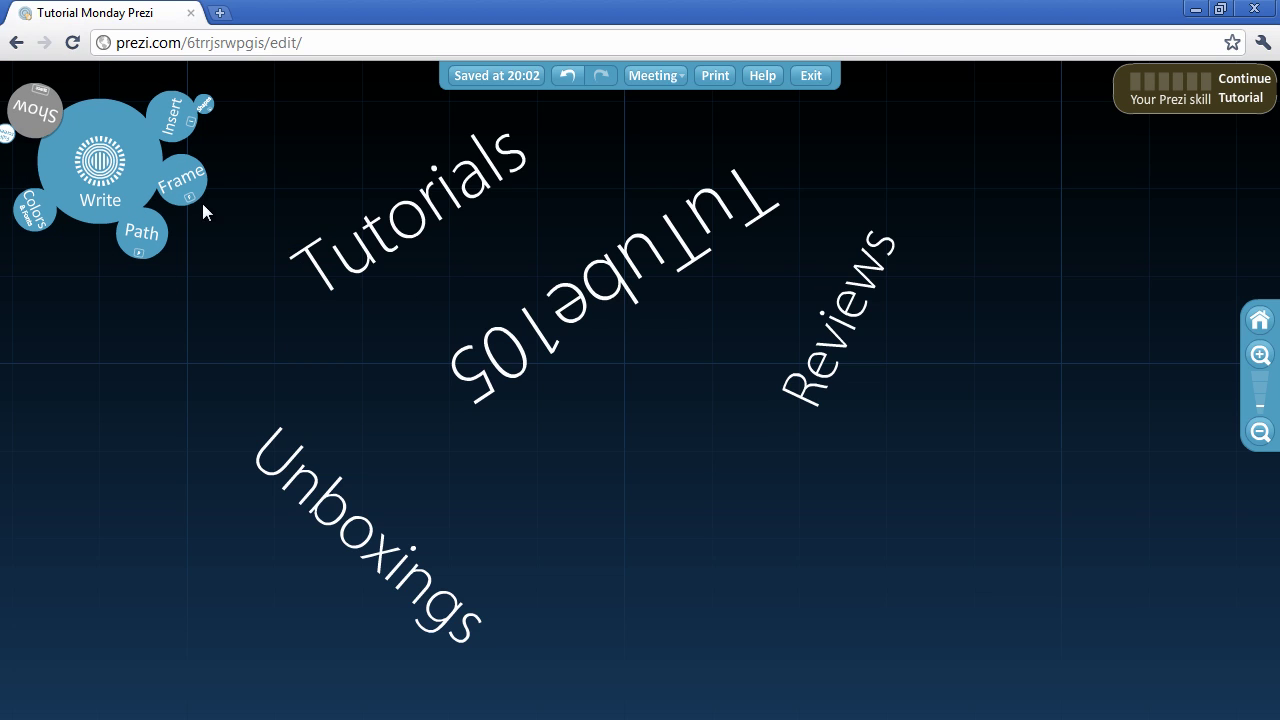
pyautogui.click(194, 192)
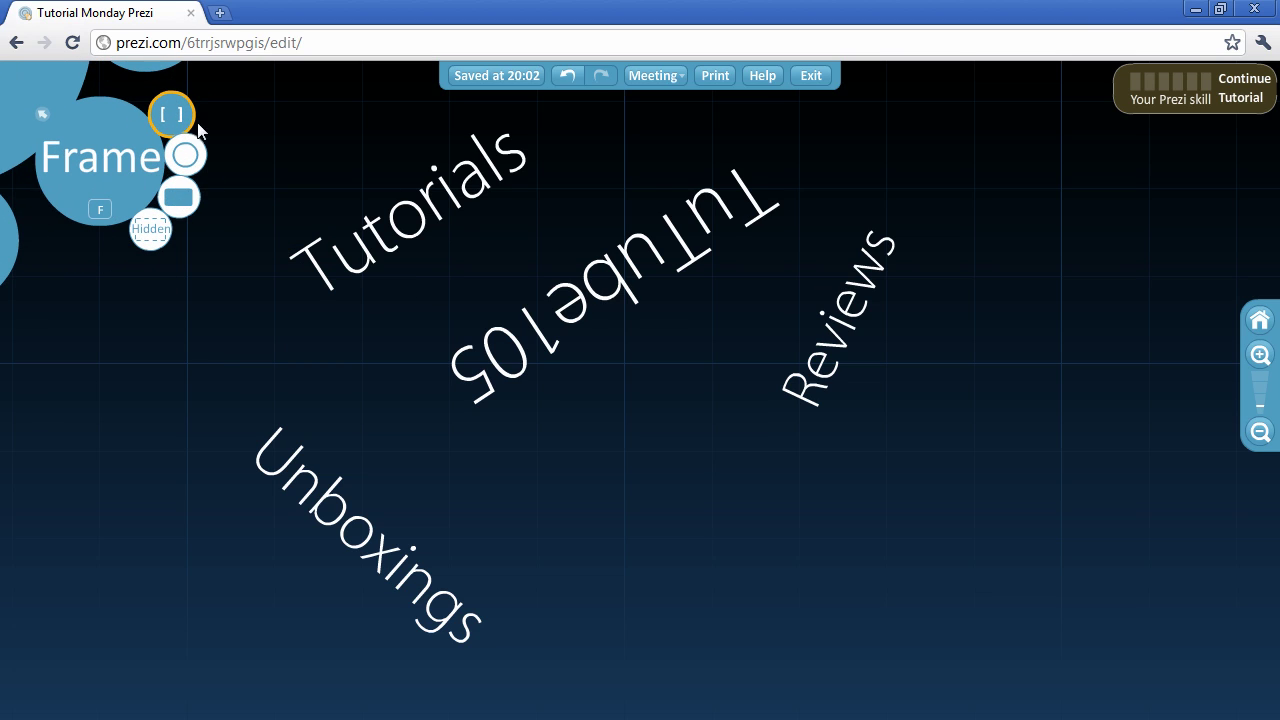
pyautogui.click(41, 118)
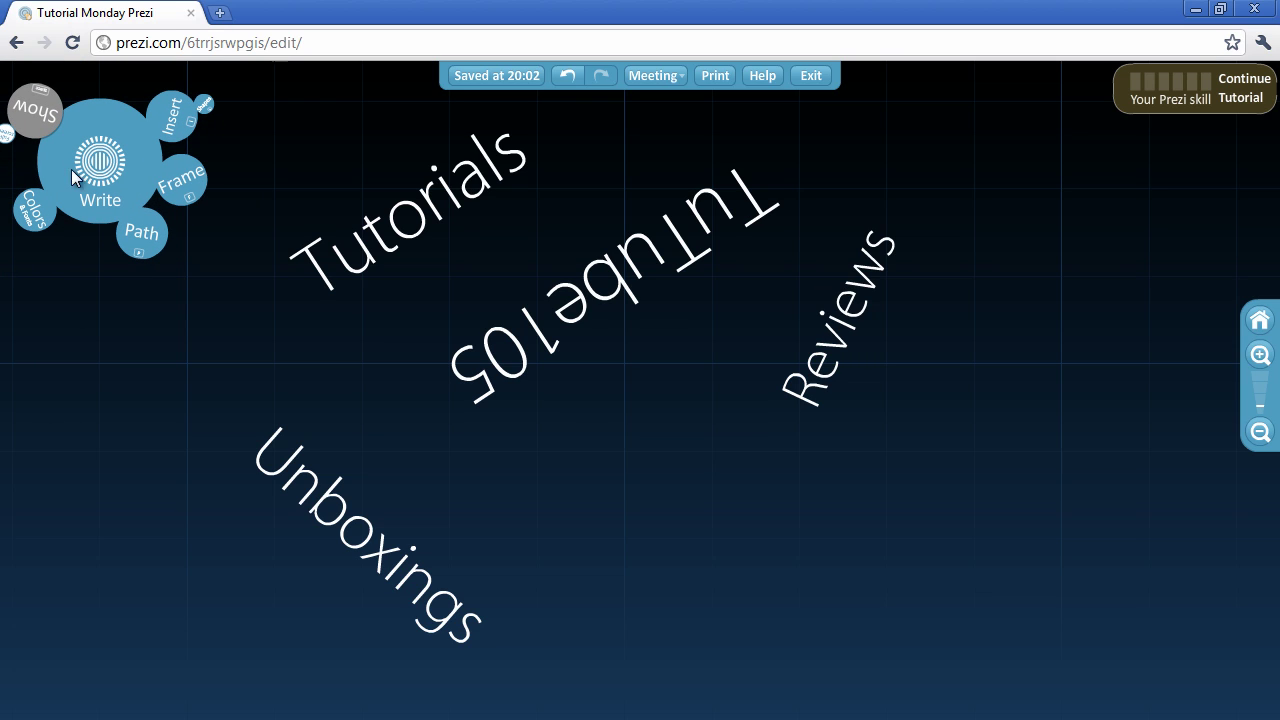
# Insert the image file "Twitter Logo copy.png" from the Pictures folder inside the TuTube documents folder onto the canvas
pyautogui.click(173, 116)
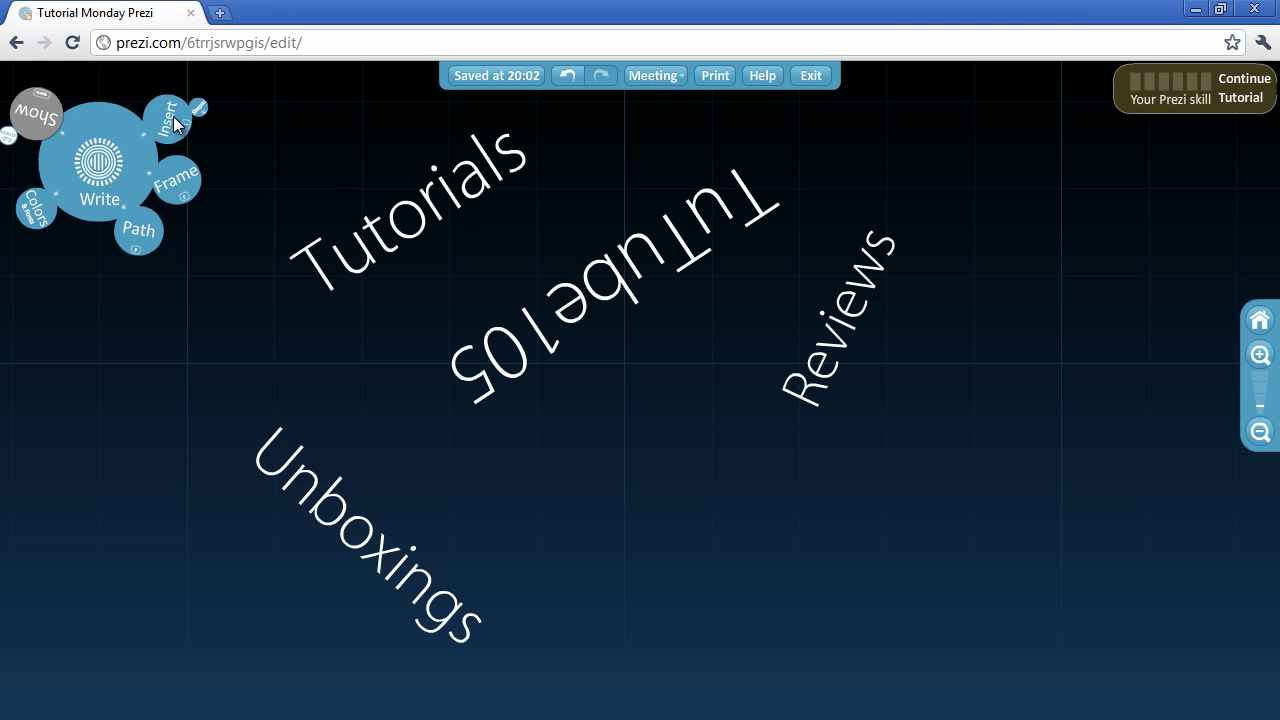
pyautogui.click(170, 116)
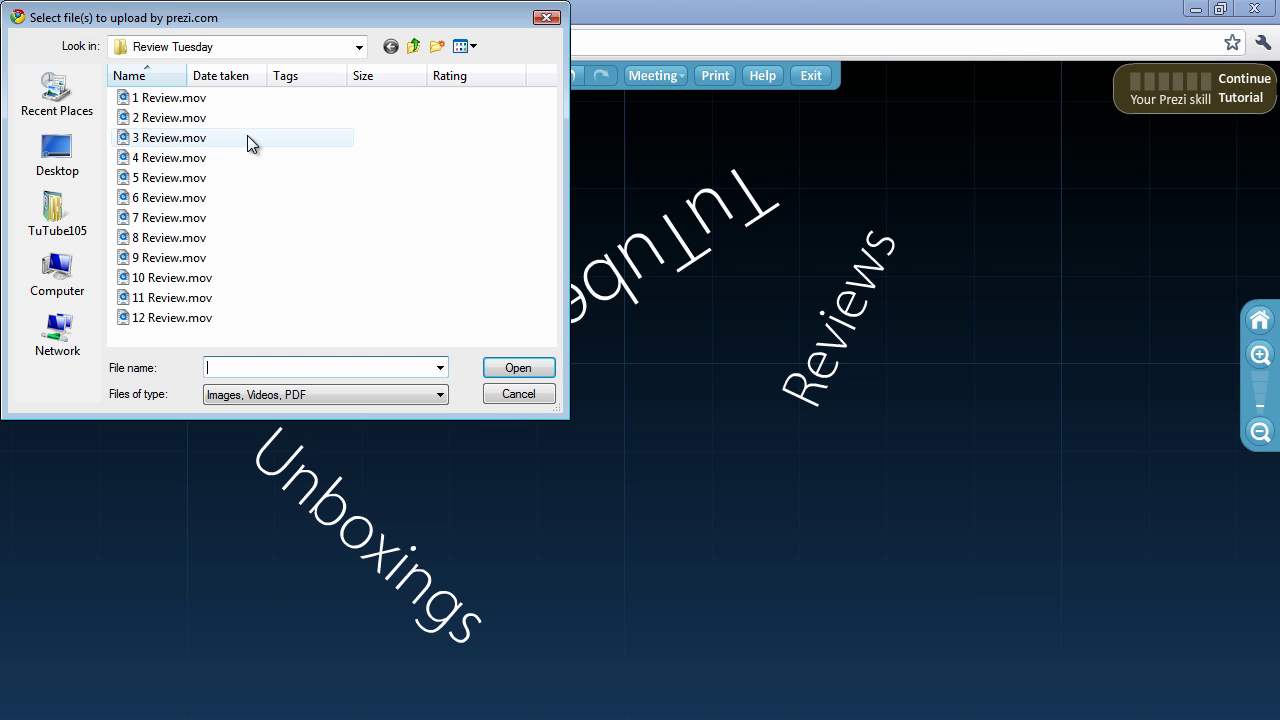
pyautogui.click(57, 212)
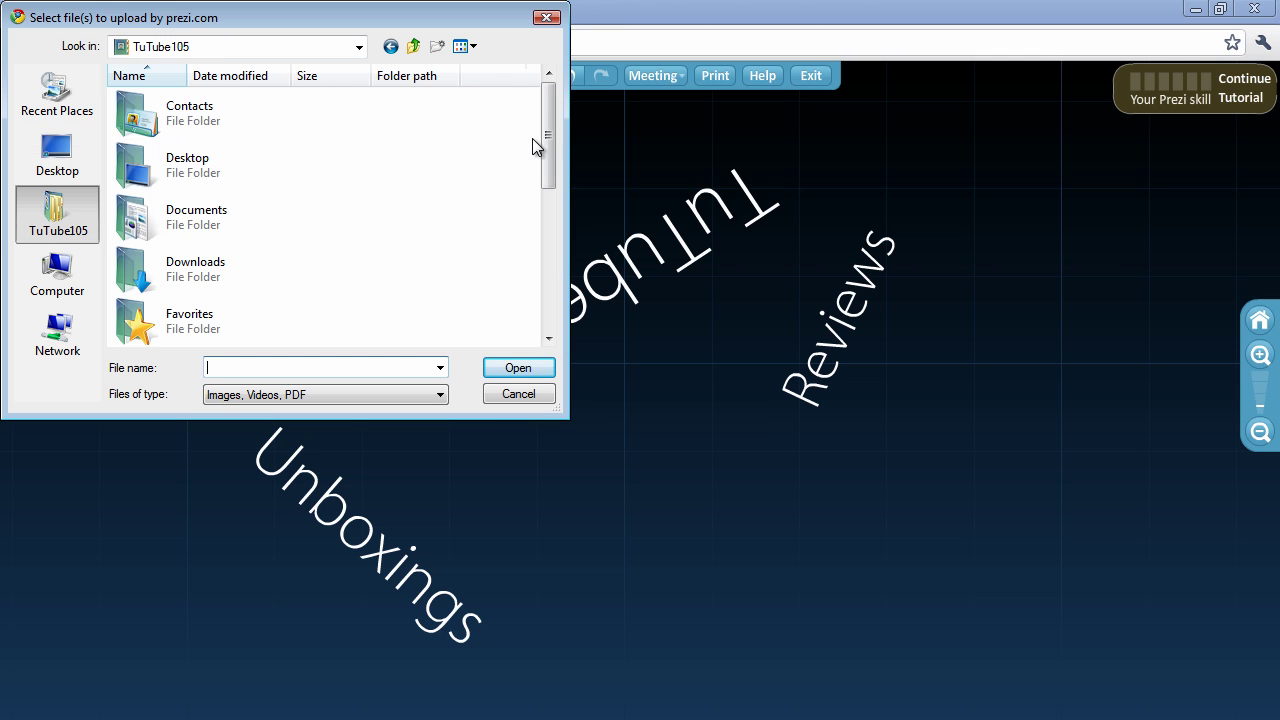
pyautogui.moveTo(540, 140); pyautogui.dragTo(547, 161)
pyautogui.doubleClick(280, 150)
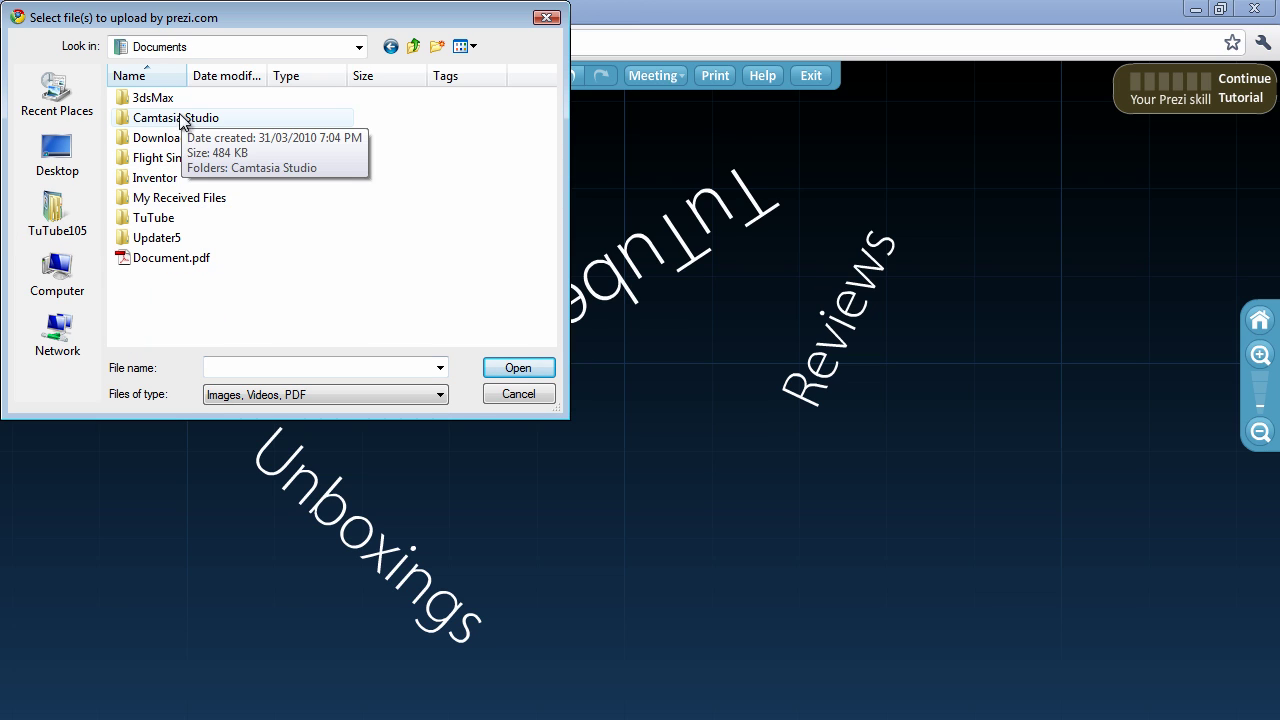
pyautogui.doubleClick(177, 217)
pyautogui.doubleClick(305, 140)
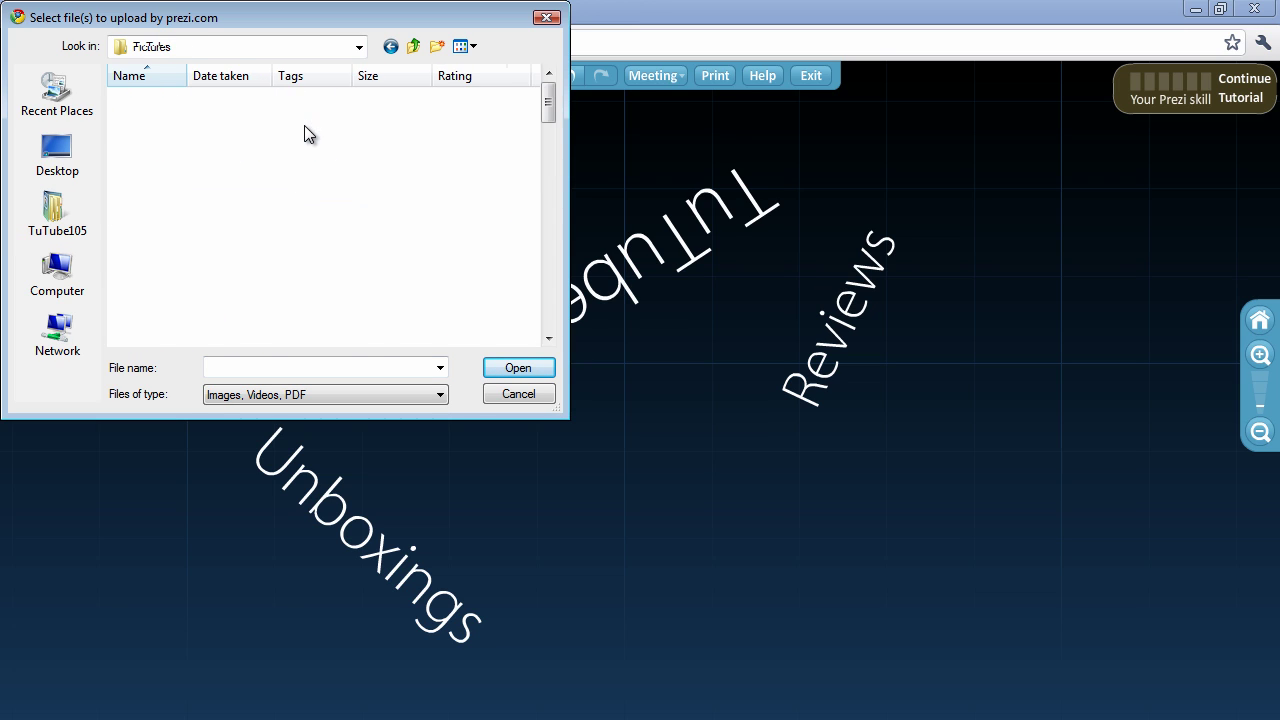
pyautogui.moveTo(543, 120); pyautogui.dragTo(478, 240)
pyautogui.click(264, 296)
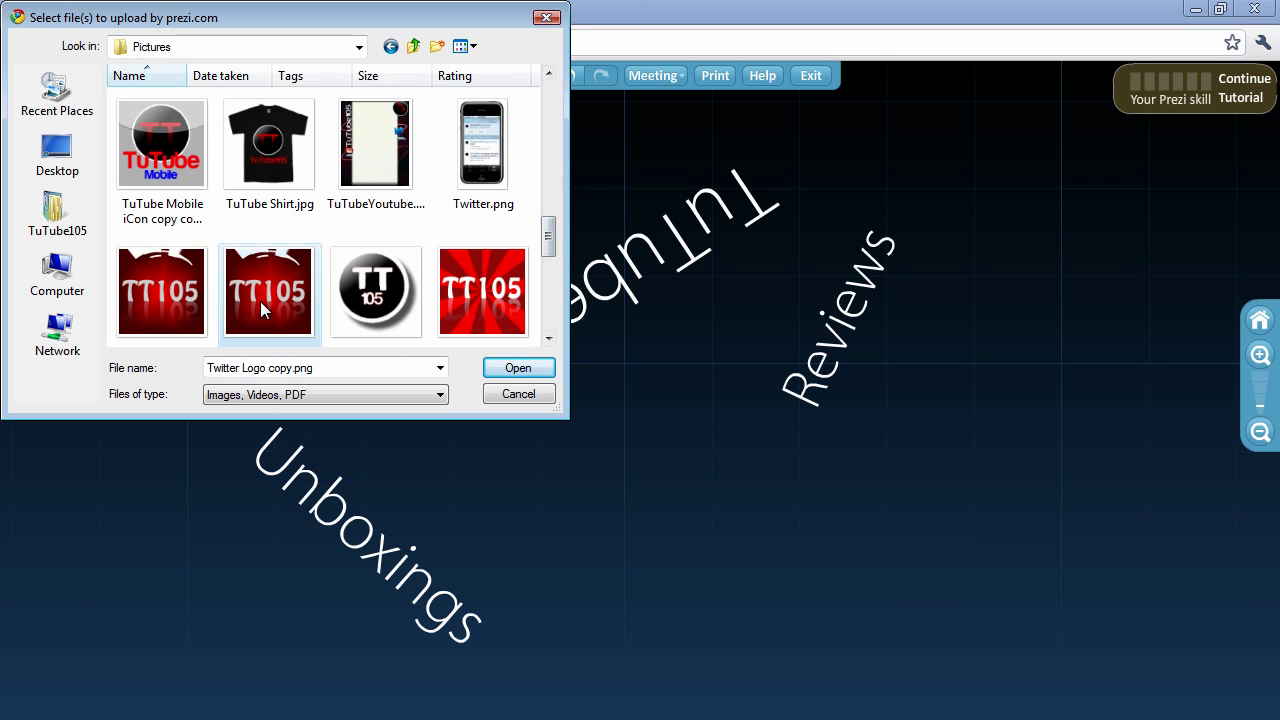
pyautogui.click(494, 367)
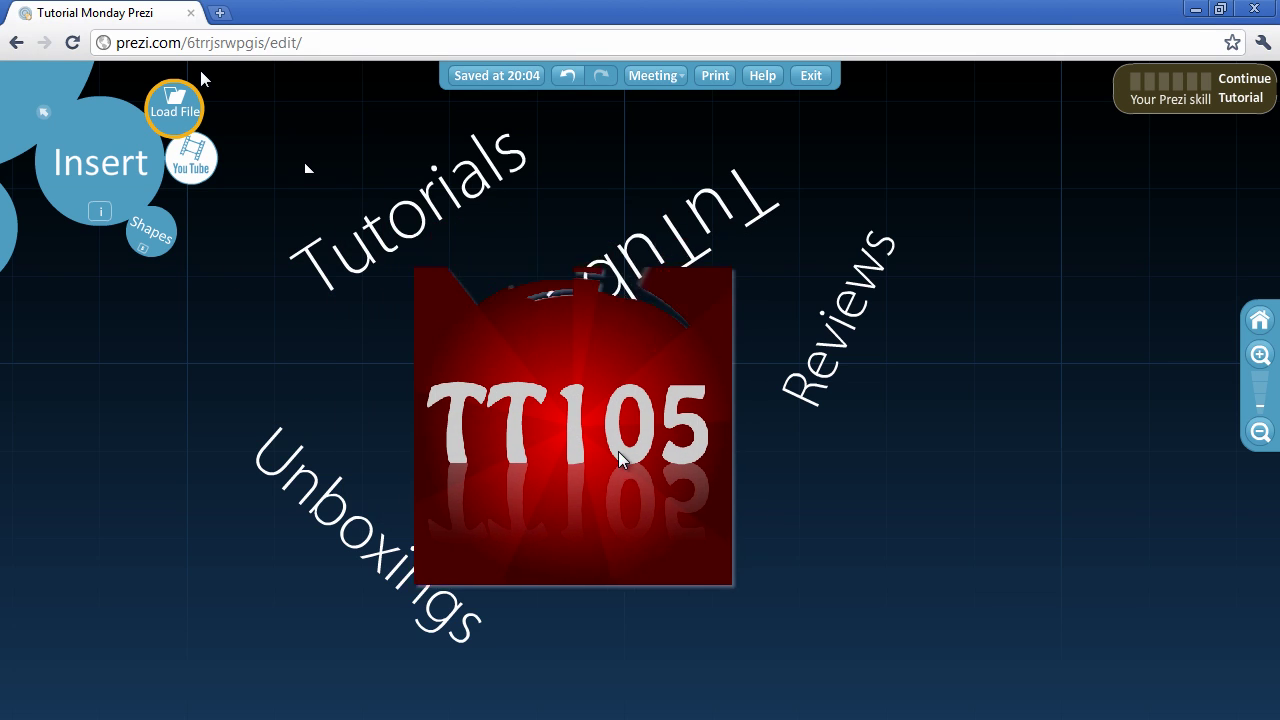
# Shrink the inserted TT105 image, place it in the empty area below the Reviews text and rotate it sideways
pyautogui.click(645, 337)
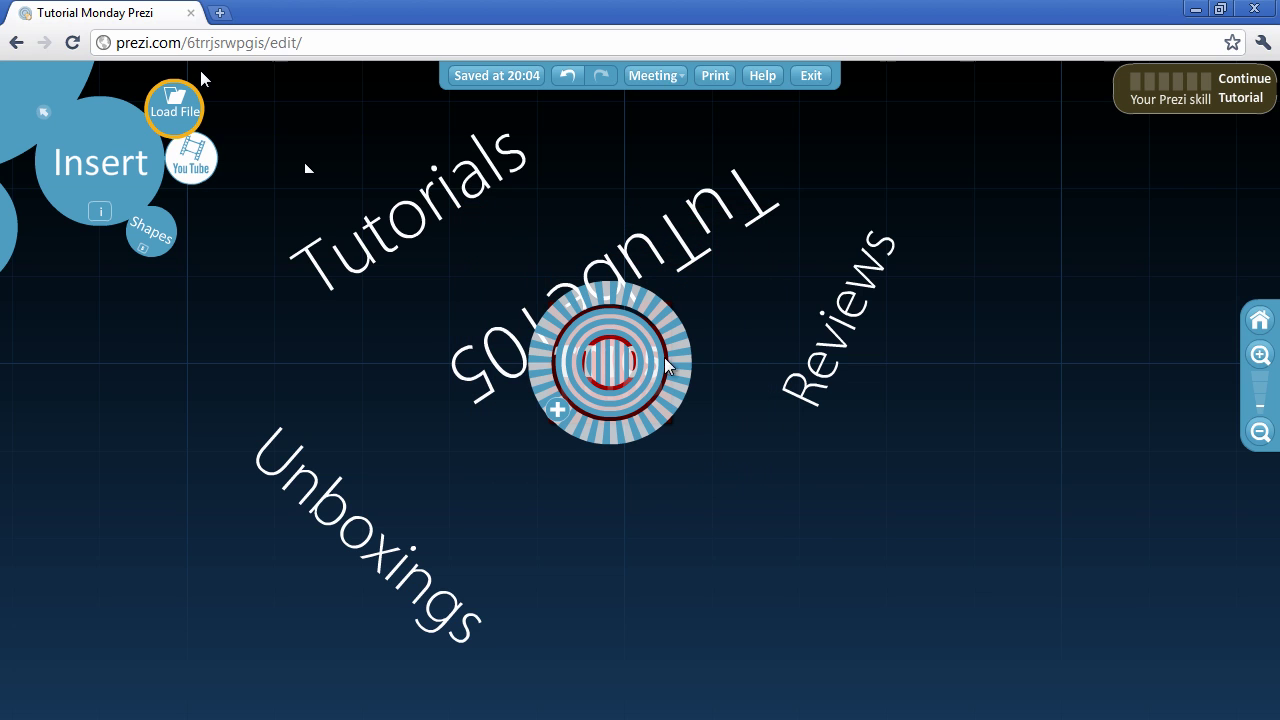
pyautogui.moveTo(611, 368); pyautogui.dragTo(745, 512)
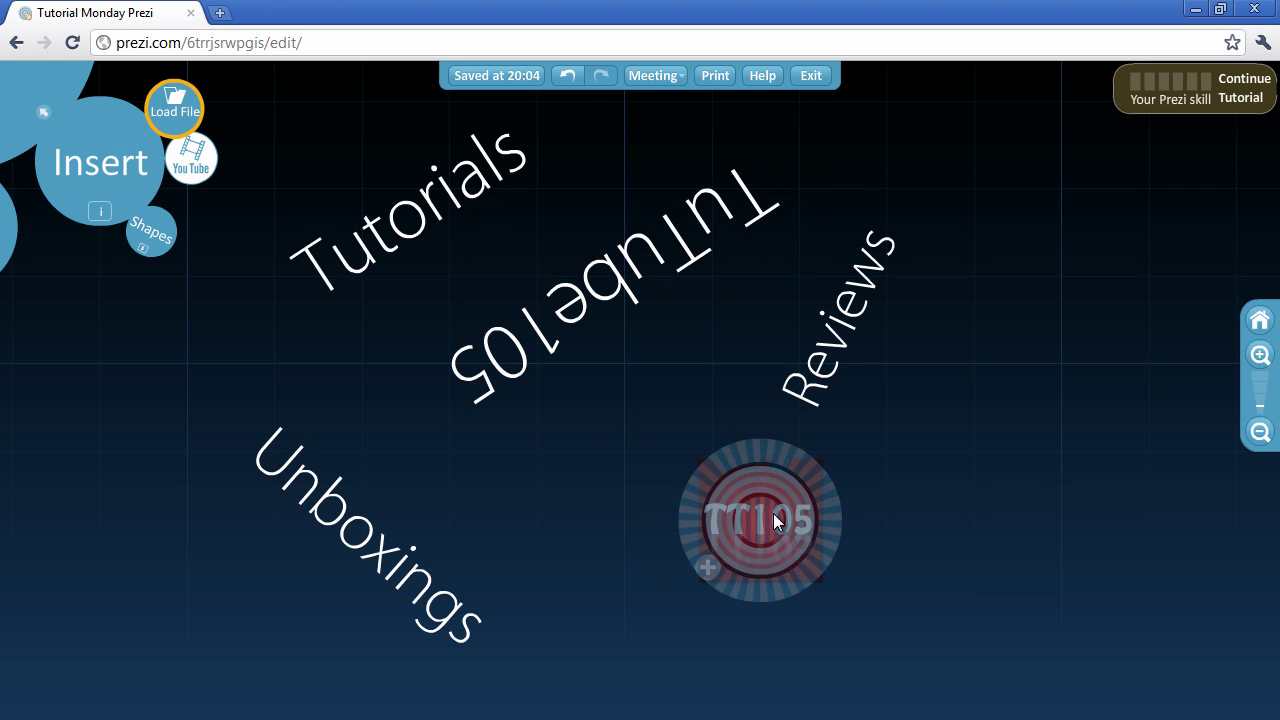
pyautogui.moveTo(820, 447); pyautogui.dragTo(788, 397)
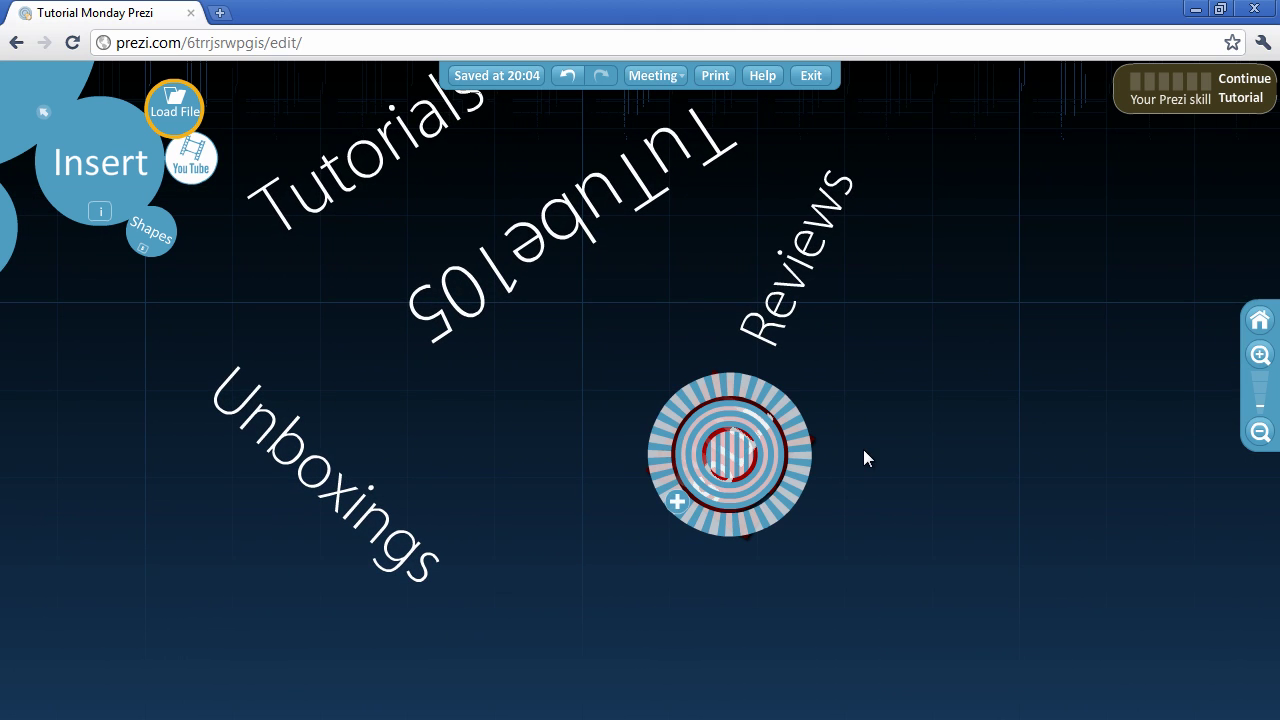
pyautogui.click(567, 391)
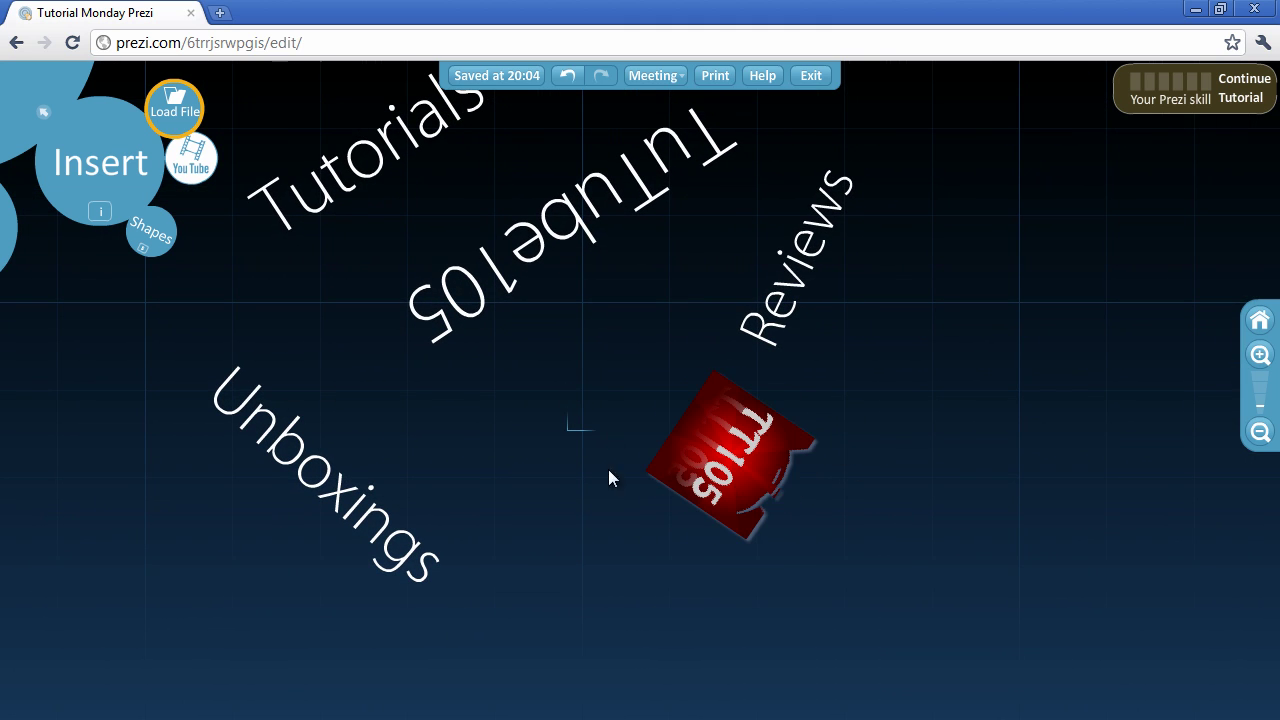
# Shift the TuTube105 text slightly down and to the left, and move the Tutorials text down closer to it
pyautogui.moveTo(340, 332)
pyautogui.mouseDown()
pyautogui.moveTo(409, 369)
pyautogui.moveTo(367, 370)
pyautogui.mouseUp()
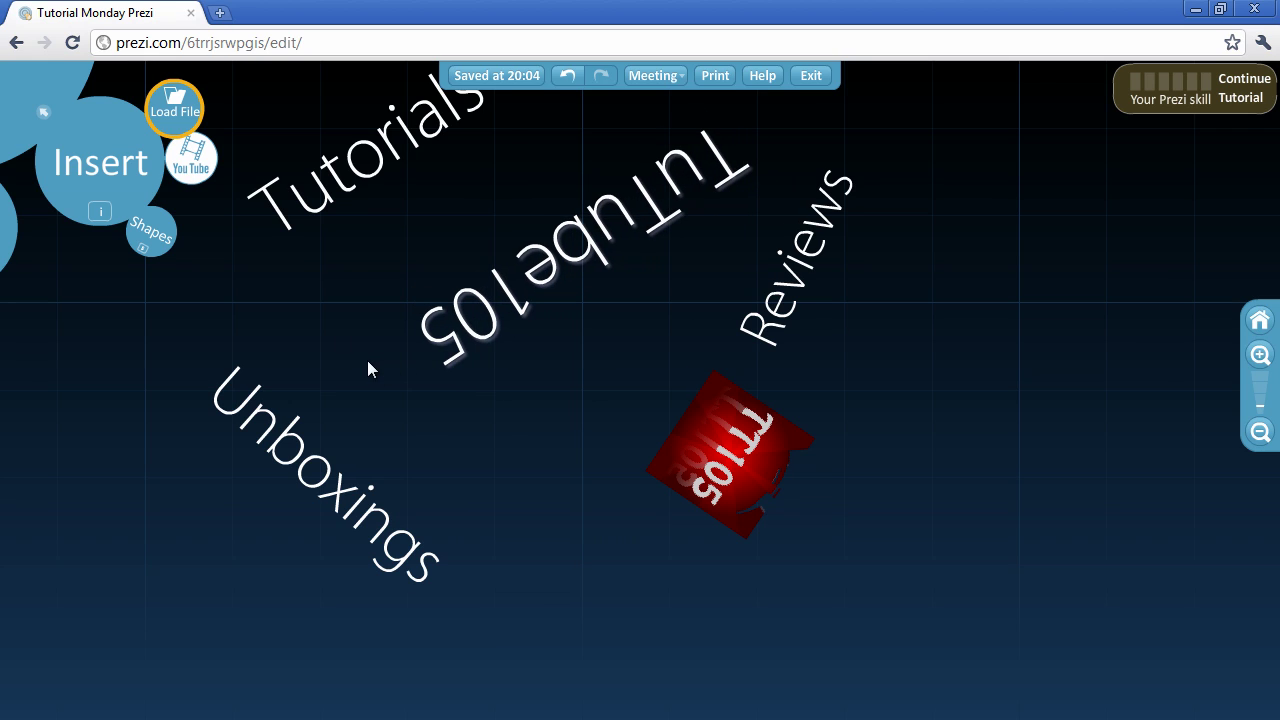
pyautogui.moveTo(584, 252); pyautogui.dragTo(547, 253)
pyautogui.moveTo(320, 246); pyautogui.dragTo(287, 308)
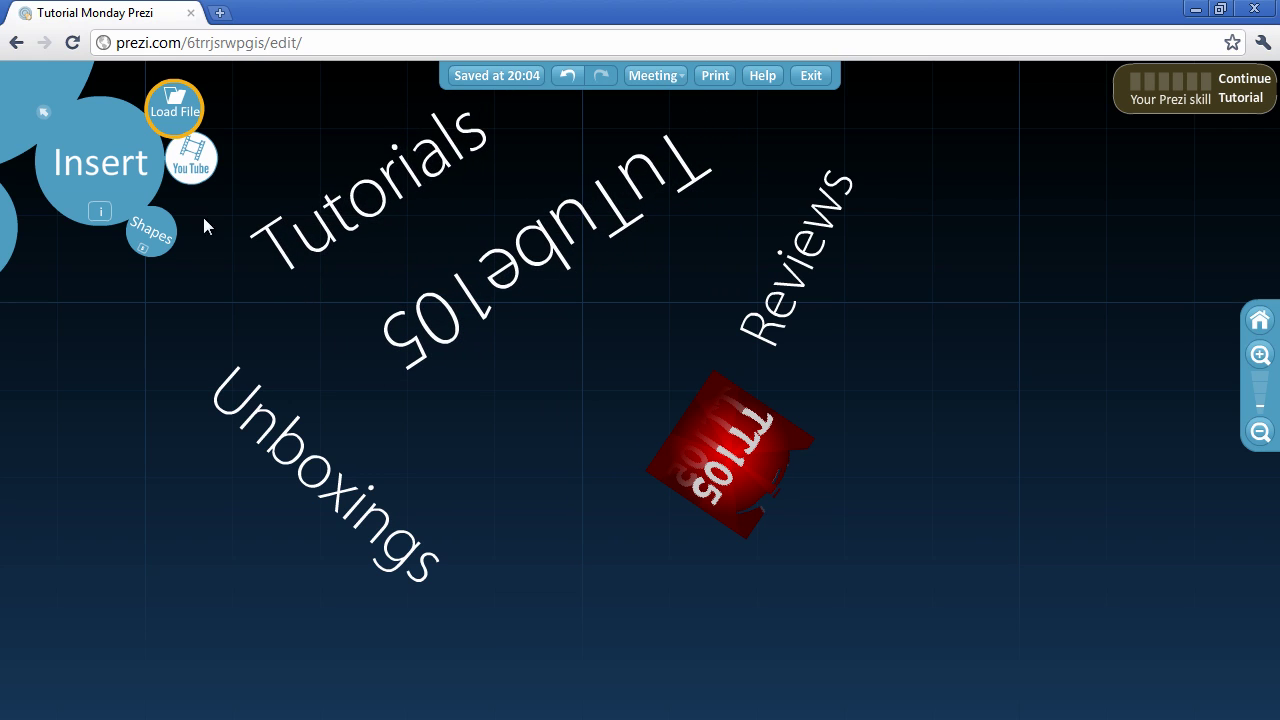
pyautogui.click(145, 240)
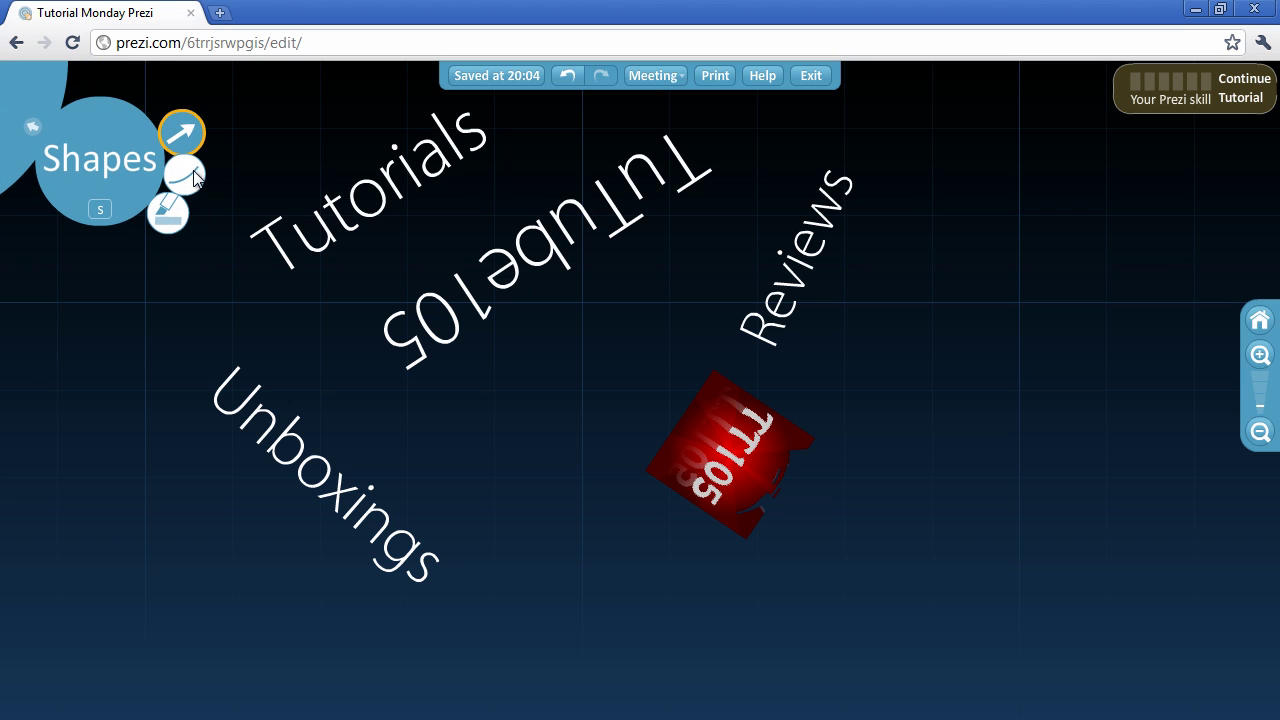
pyautogui.click(33, 128)
pyautogui.click(42, 117)
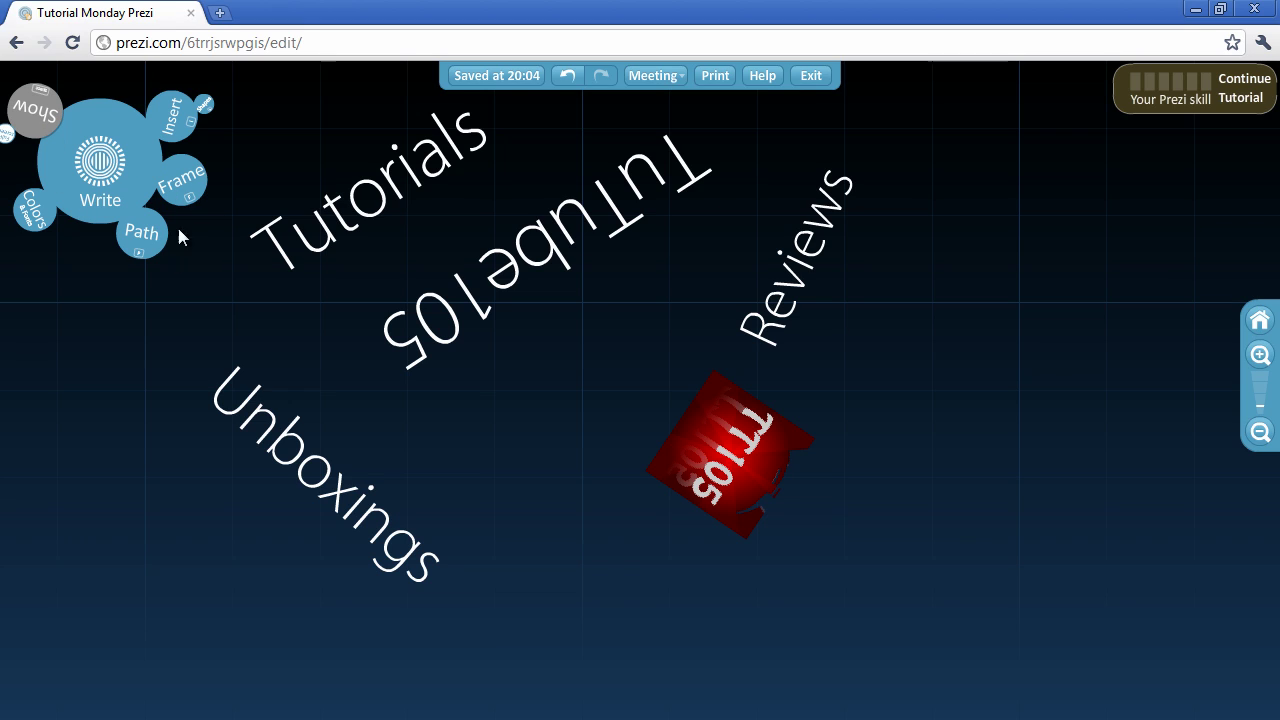
# Start a presentation path with the TT105 image as the first stop and the TuTube105 text as the second
pyautogui.click(140, 236)
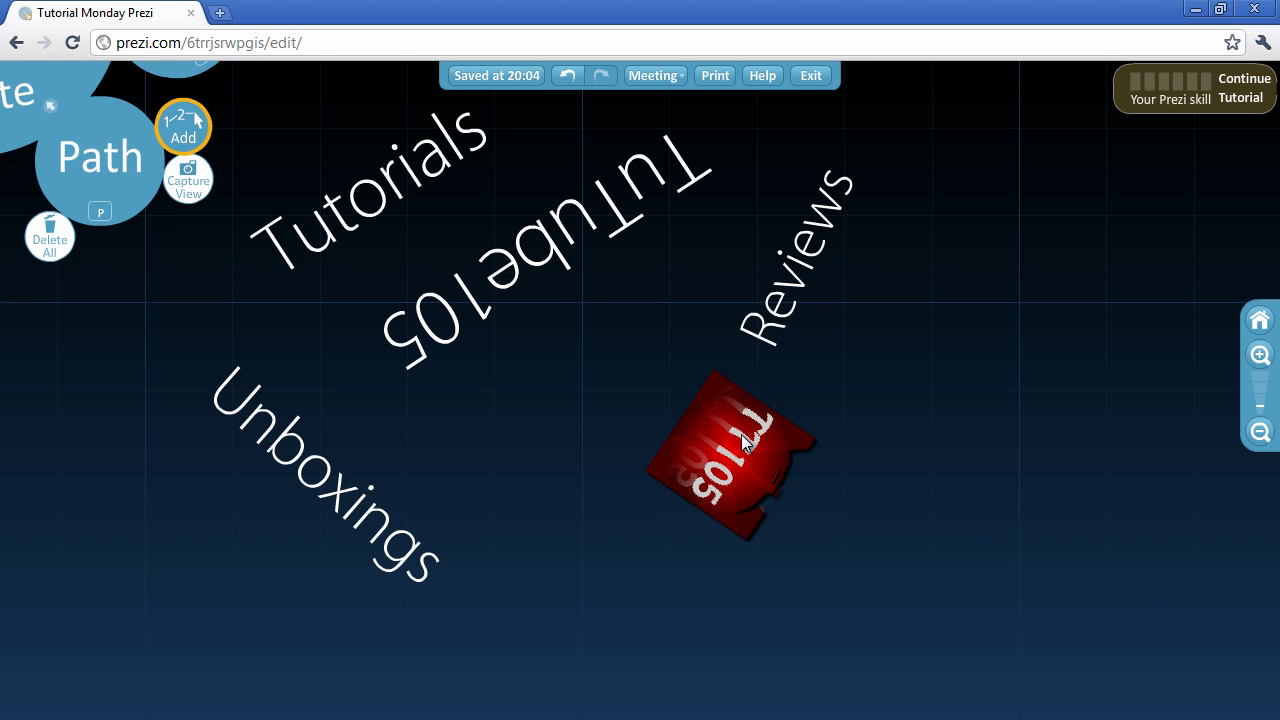
pyautogui.click(731, 461)
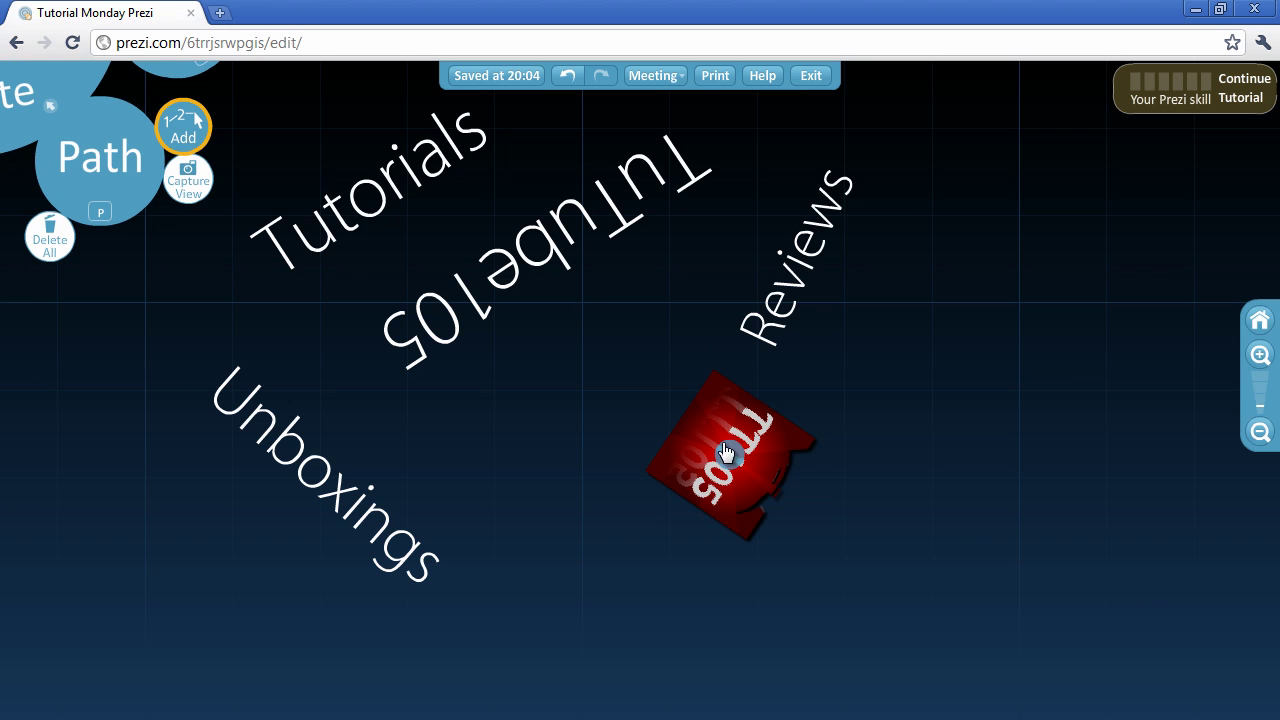
pyautogui.click(541, 251)
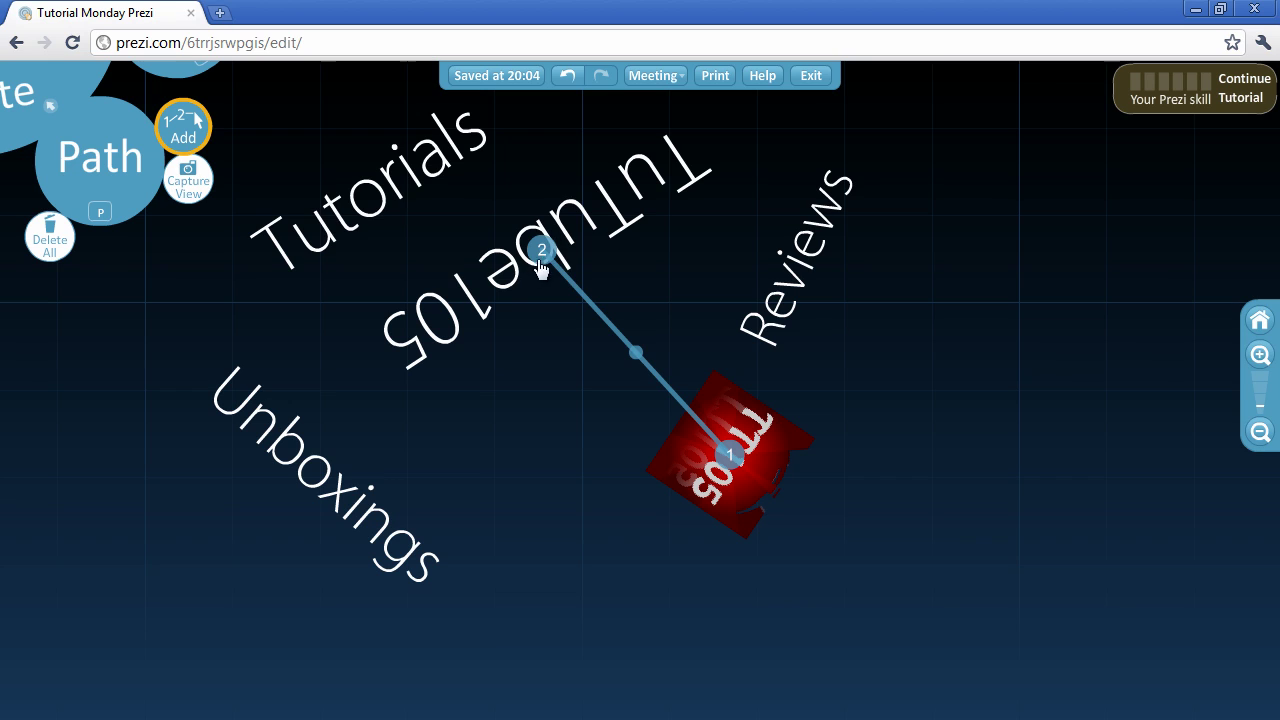
# Insert Reviews and Unboxings as path stops before TuTube105, append Tutorials, and add the TT105 image again between Reviews and Unboxings
pyautogui.moveTo(638, 355); pyautogui.dragTo(797, 258)
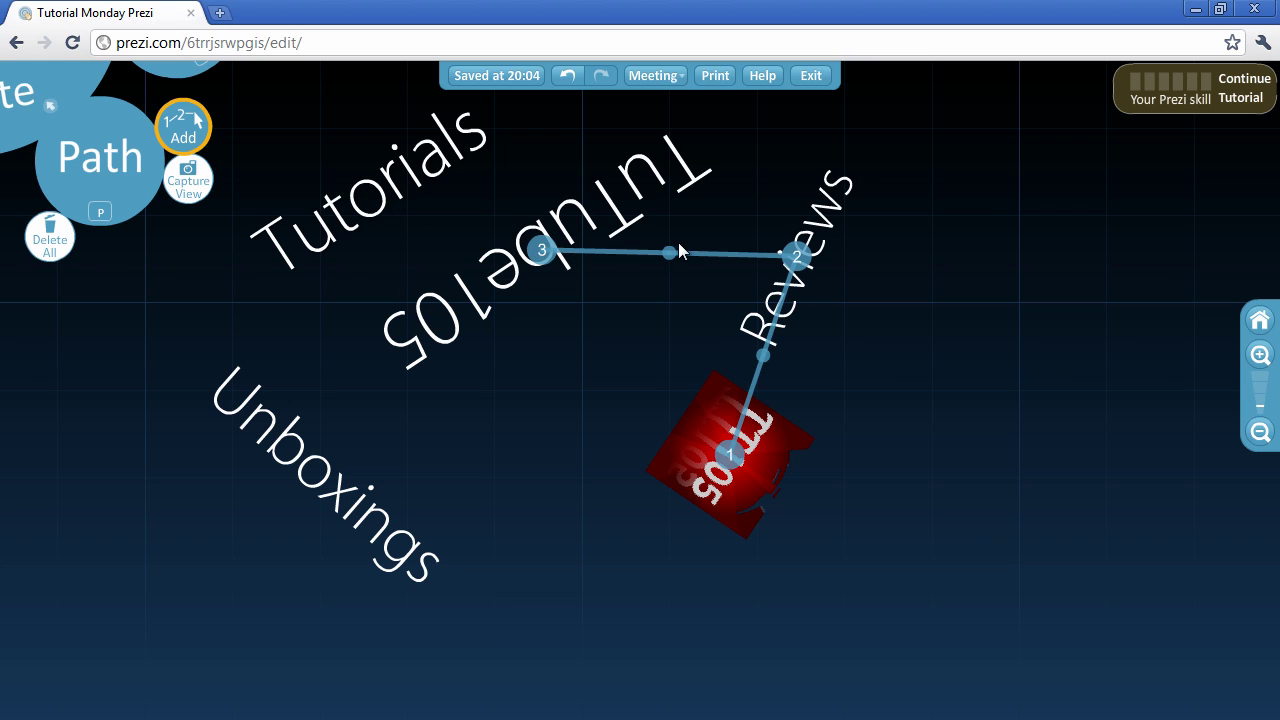
pyautogui.moveTo(670, 253); pyautogui.dragTo(375, 470)
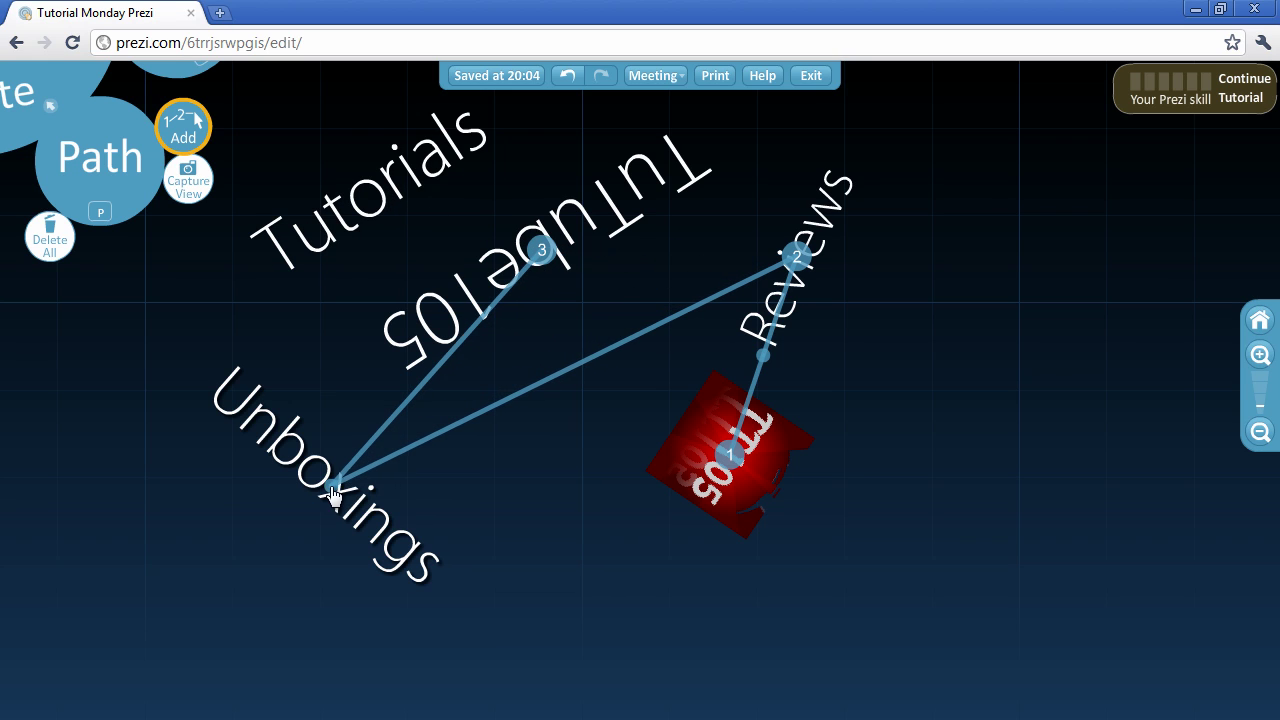
pyautogui.click(398, 190)
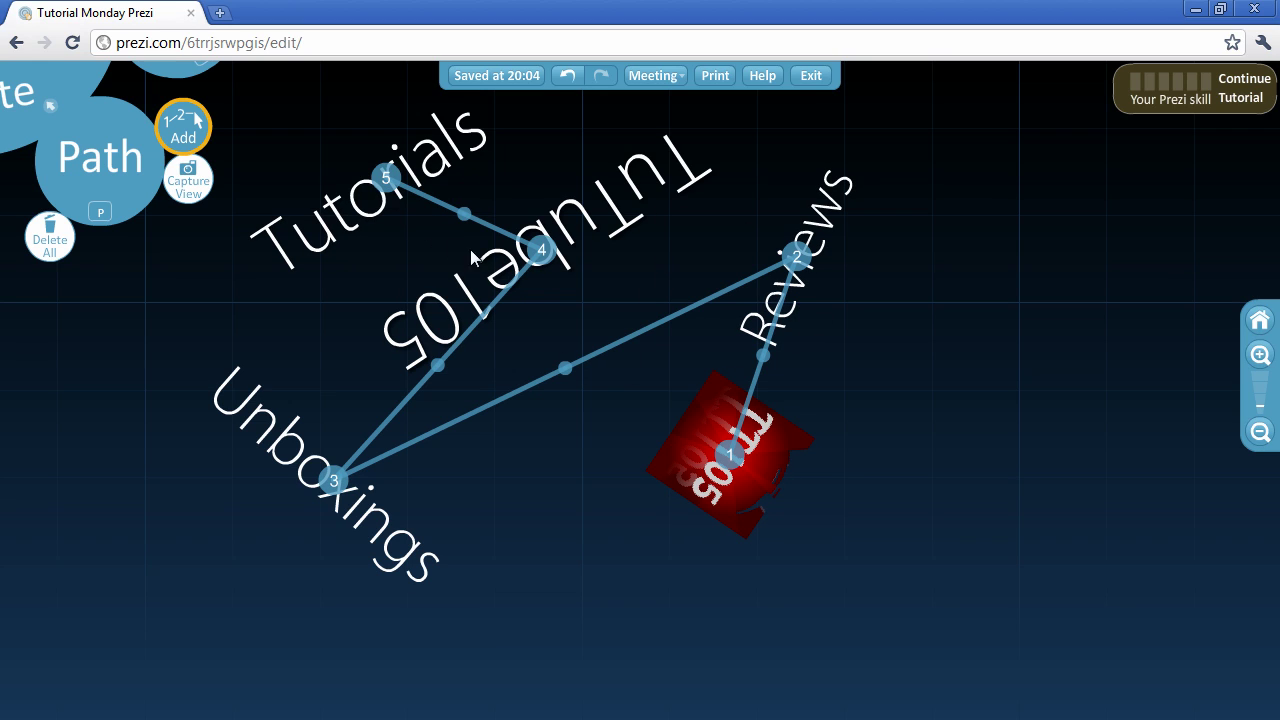
pyautogui.moveTo(566, 376); pyautogui.dragTo(728, 455)
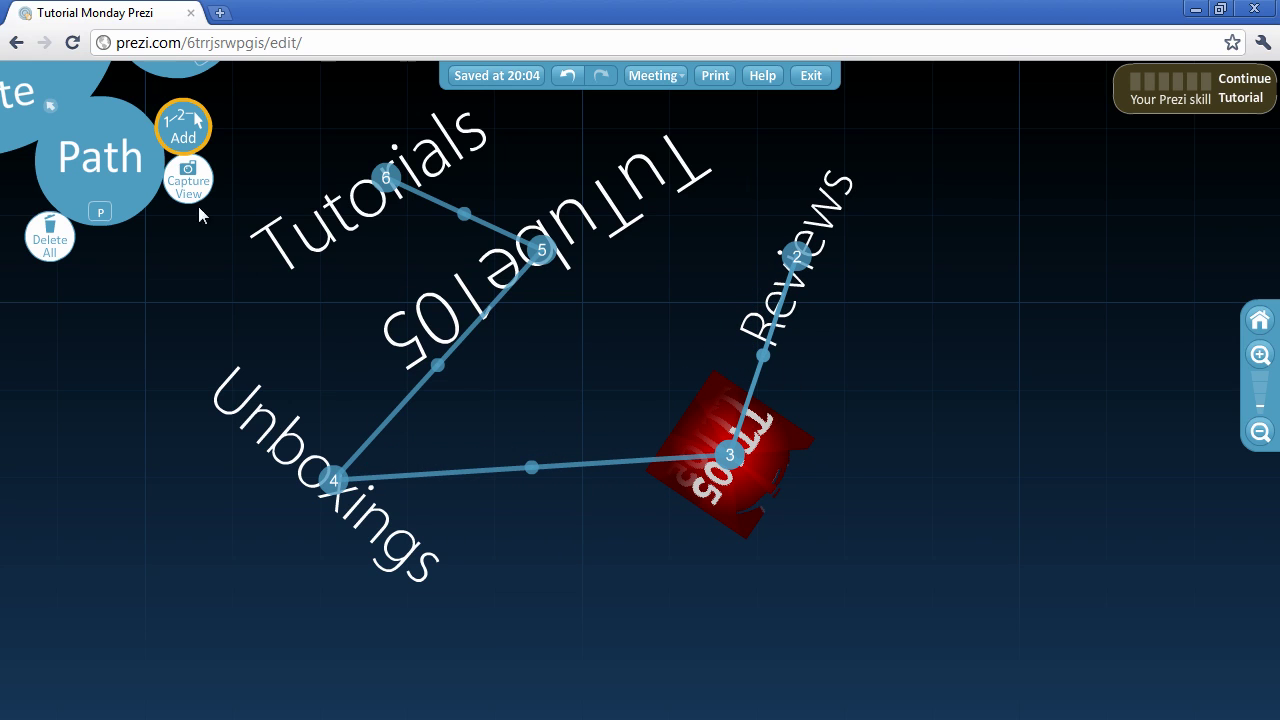
pyautogui.click(41, 105)
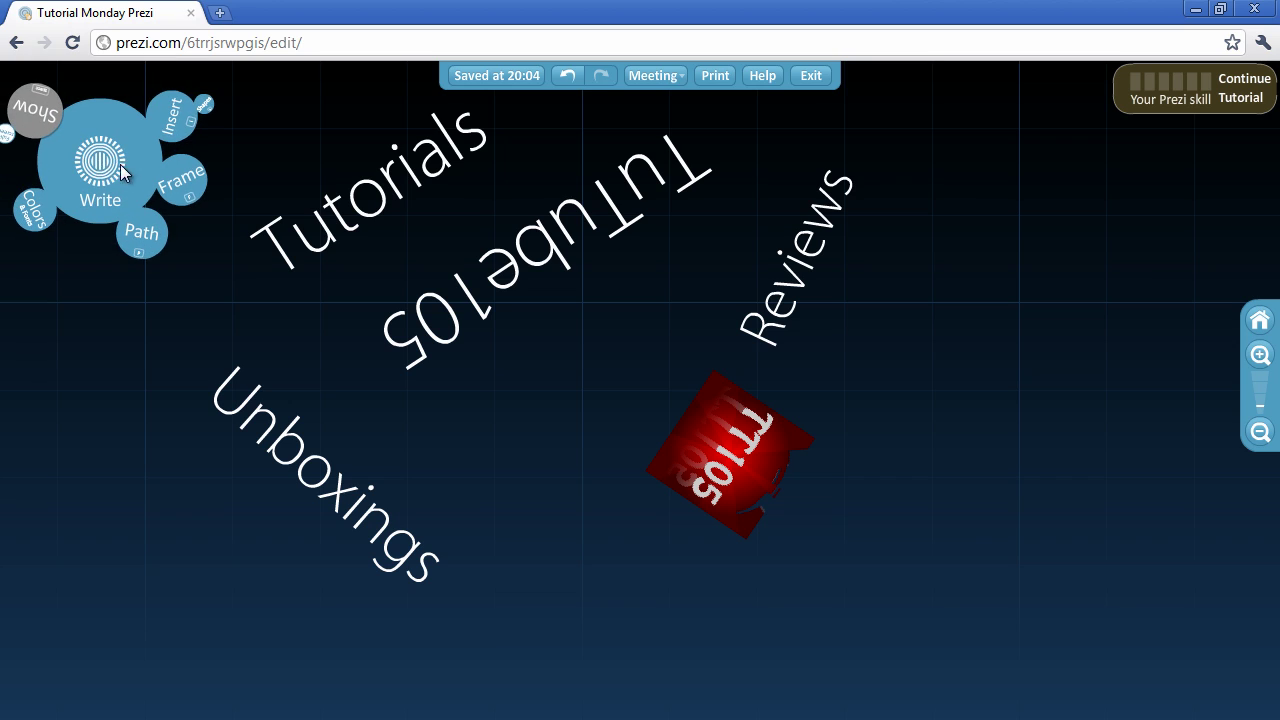
# Play the presentation along its path up to Tutorials, step back one stop and return to editing
pyautogui.click(41, 110)
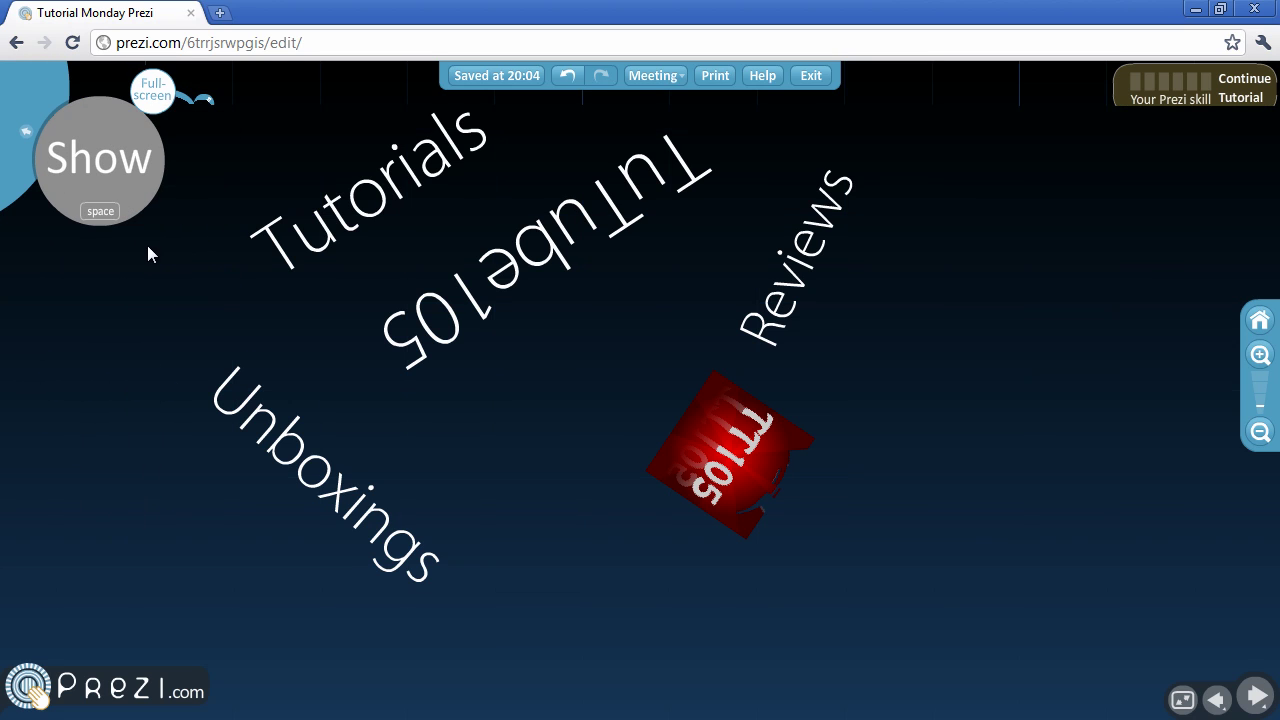
pyautogui.click(1256, 697)
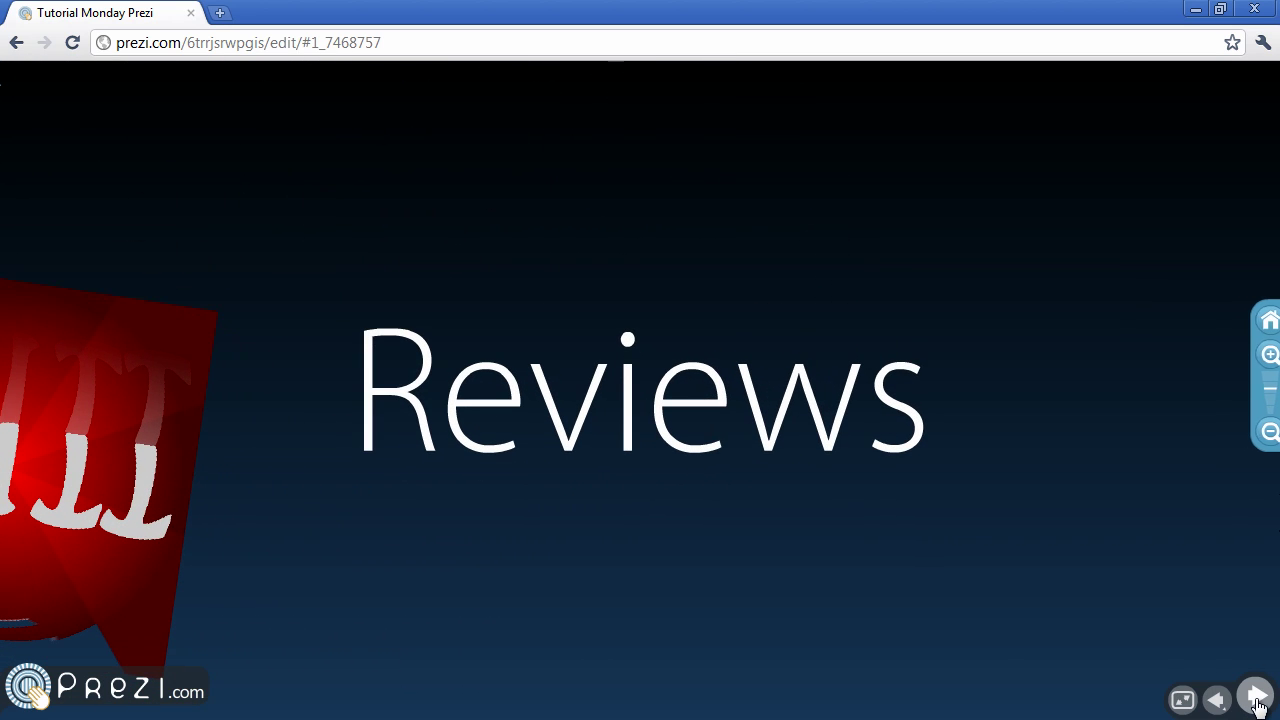
pyautogui.click(1256, 697)
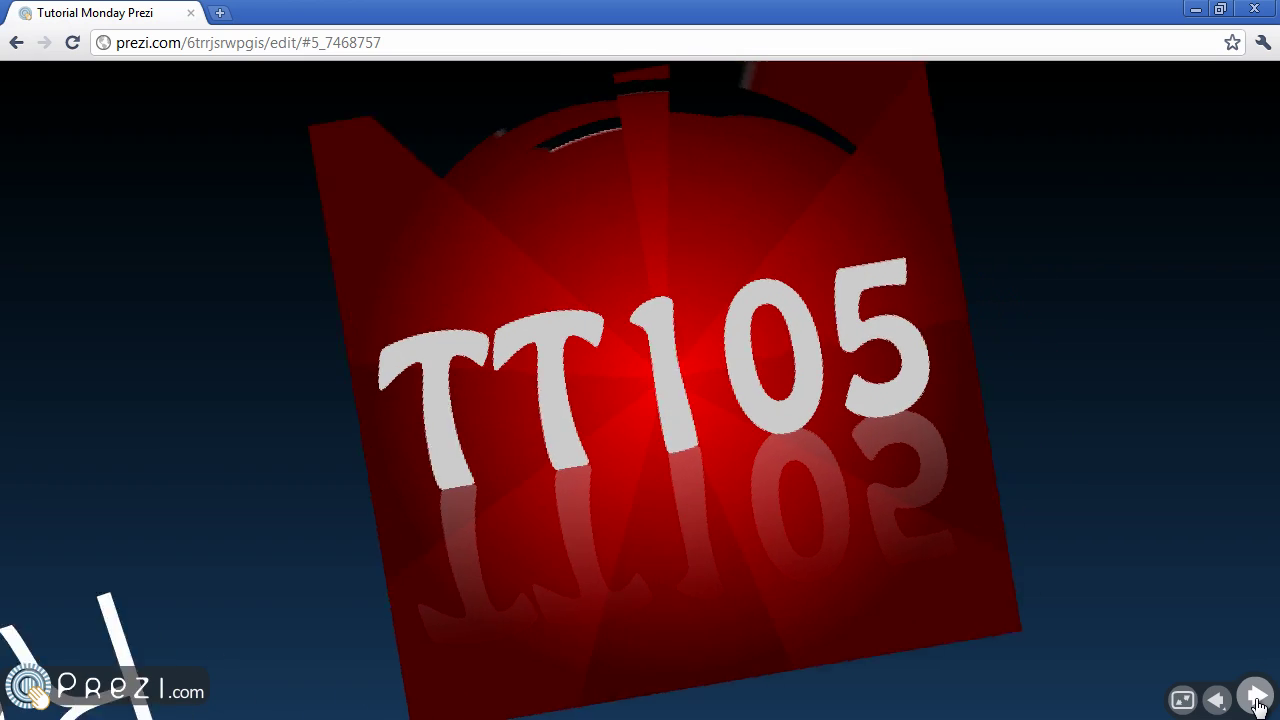
pyautogui.click(1257, 700)
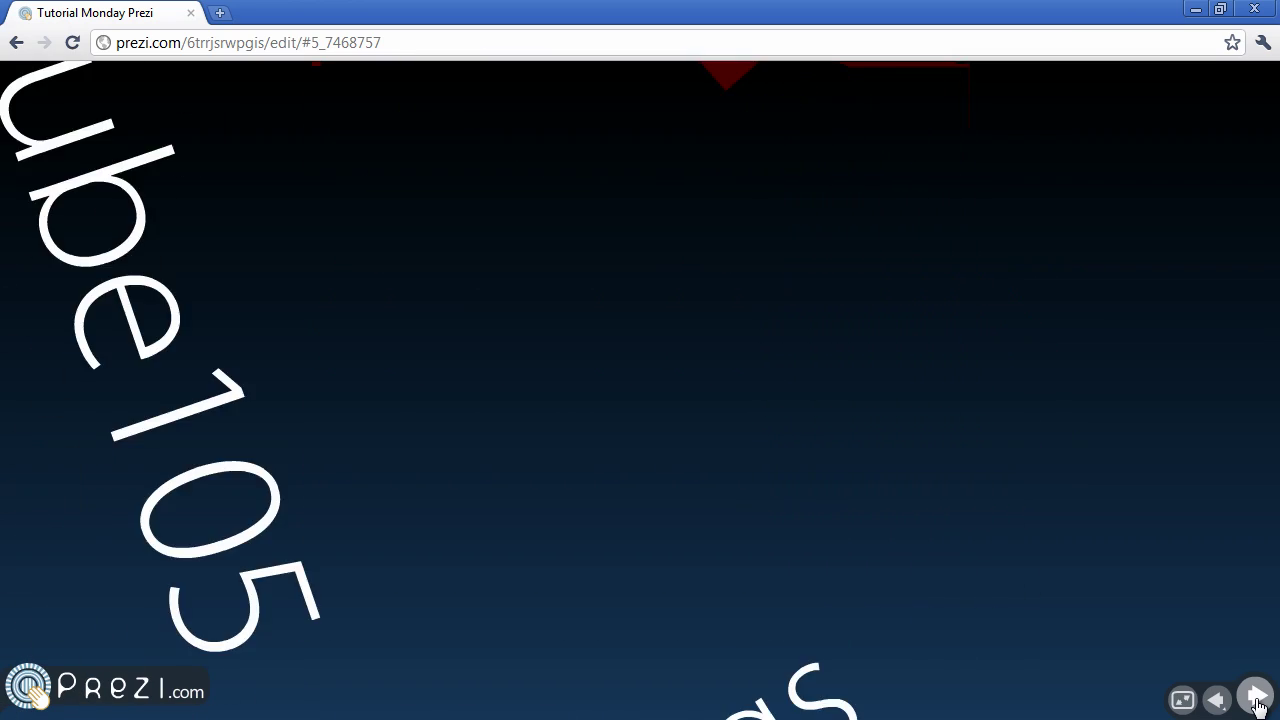
pyautogui.click(1257, 700)
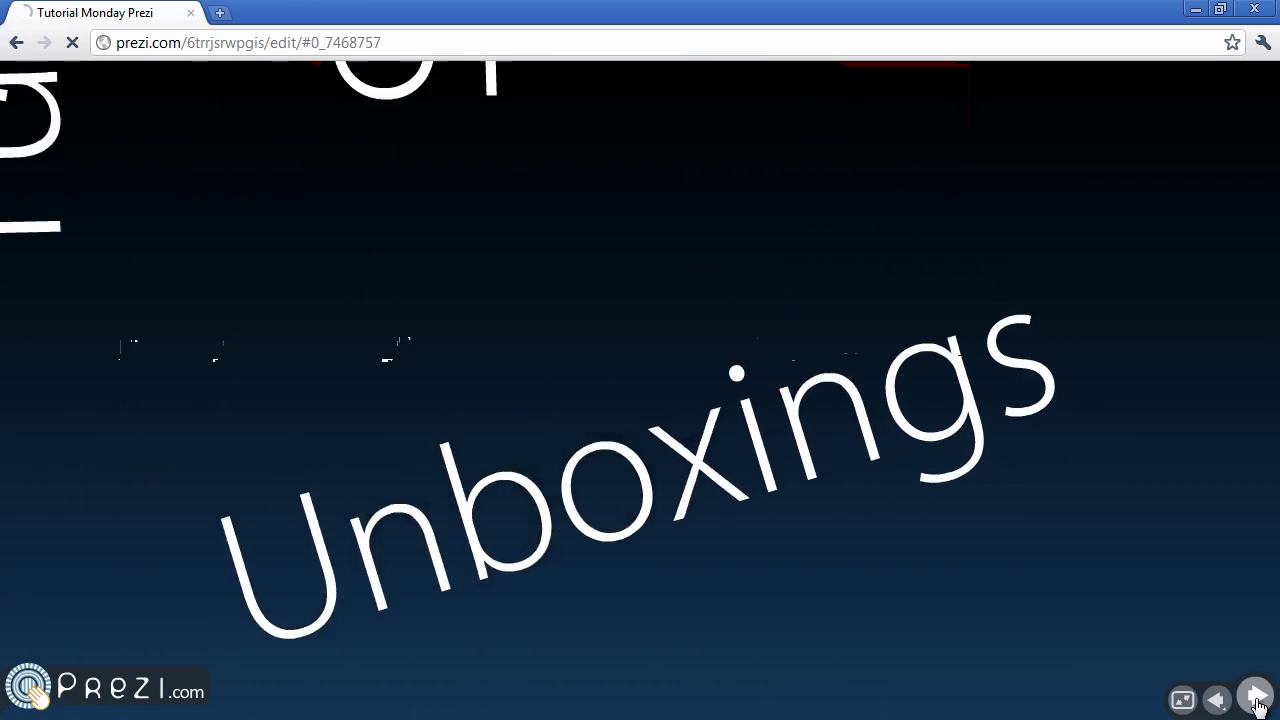
pyautogui.click(1257, 700)
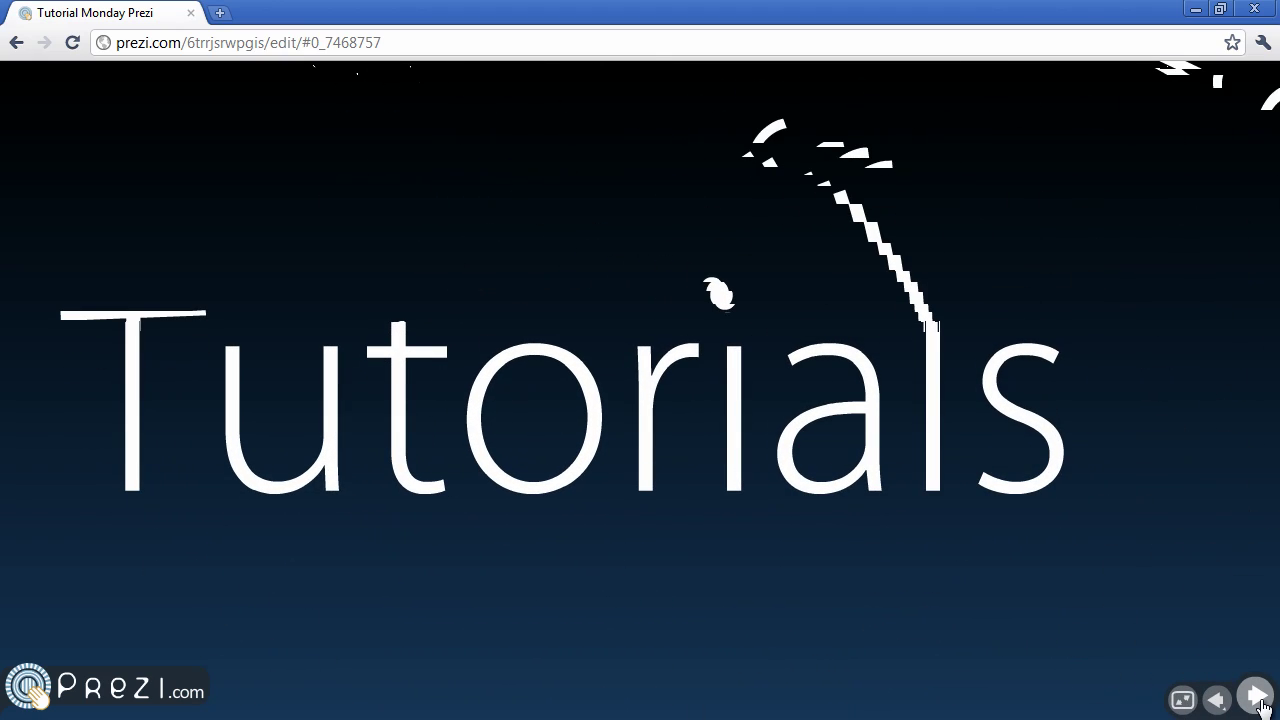
pyautogui.click(1220, 702)
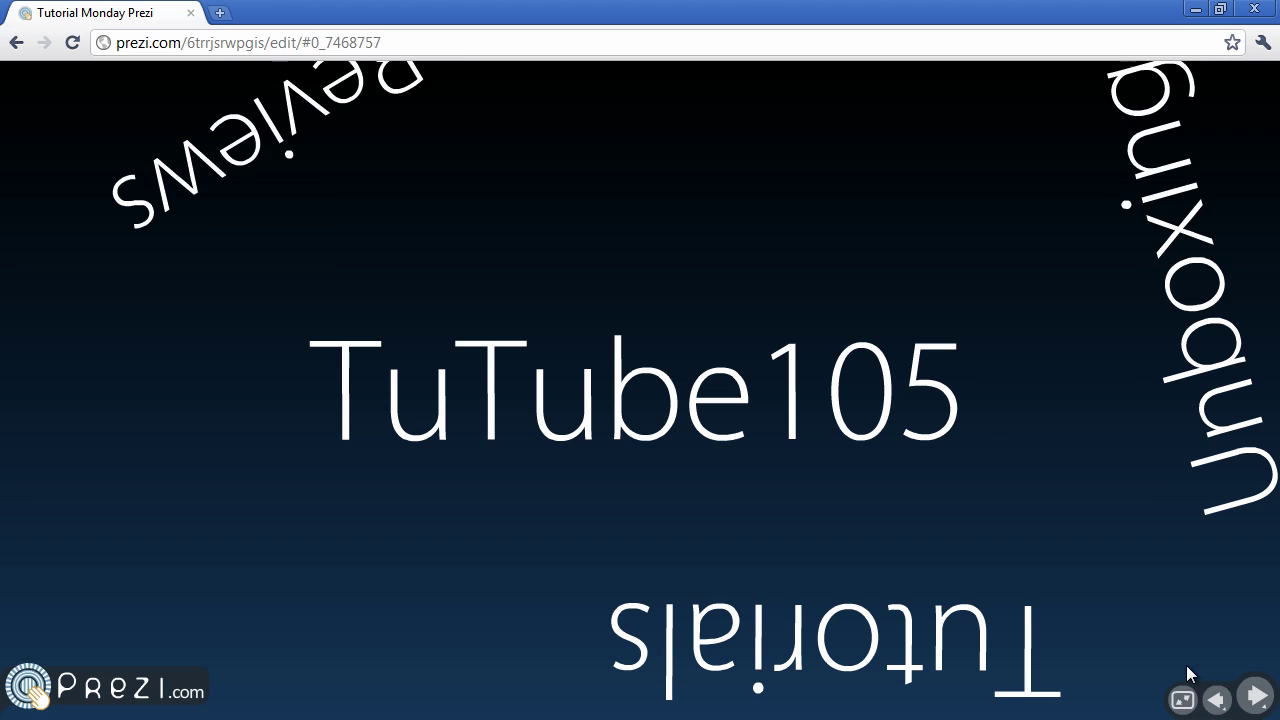
pyautogui.press('Escape')
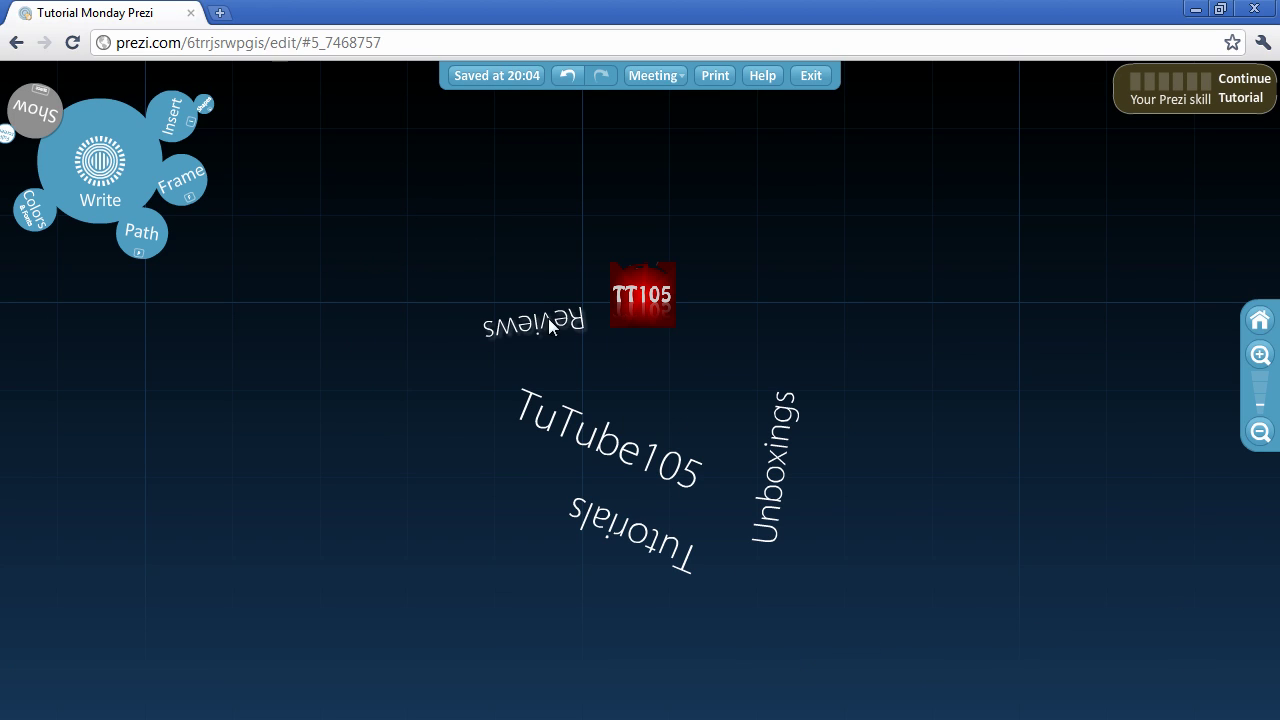
pyautogui.click(173, 119)
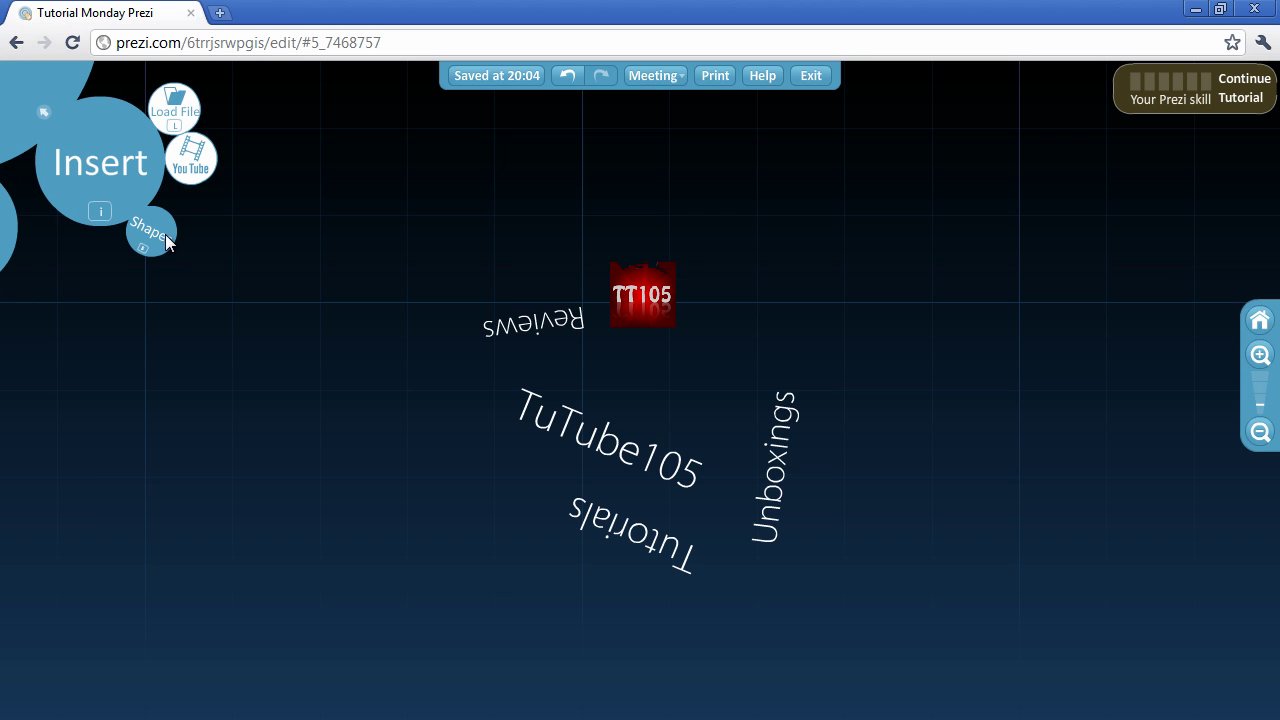
pyautogui.click(202, 163)
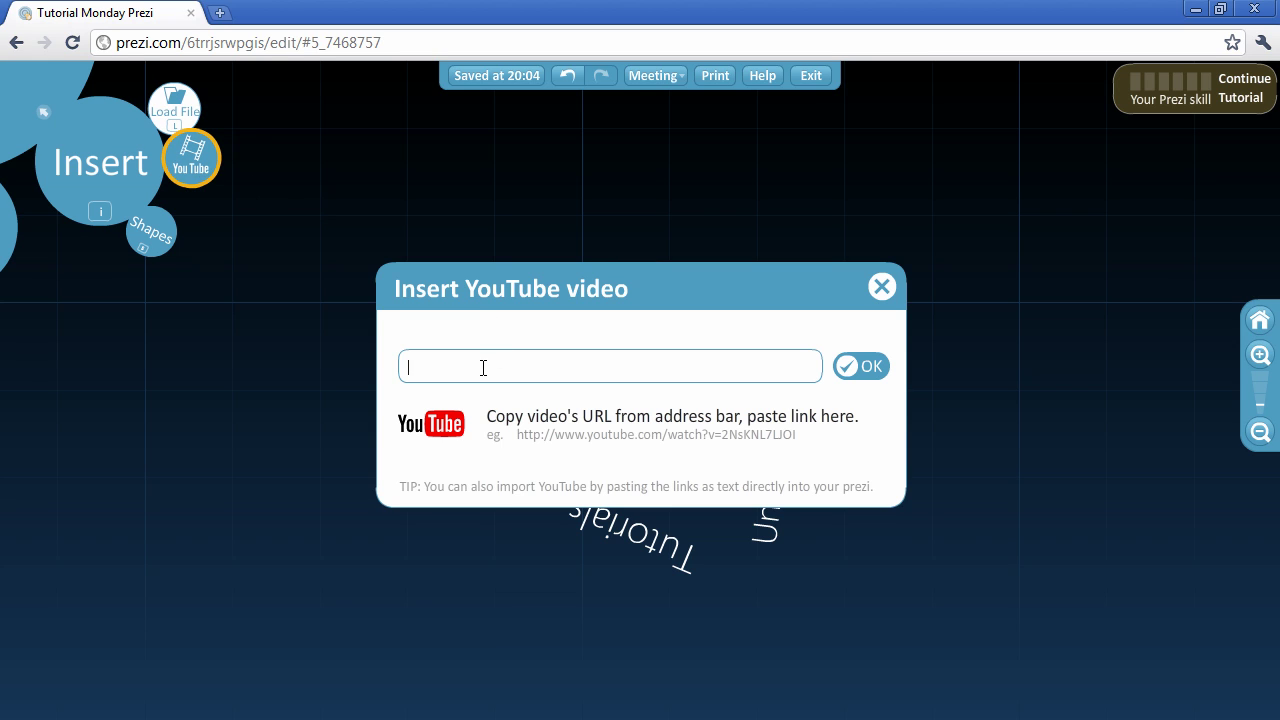
pyautogui.write('http://www.youtube.com/watch?v=5EhpJzqjHyw')
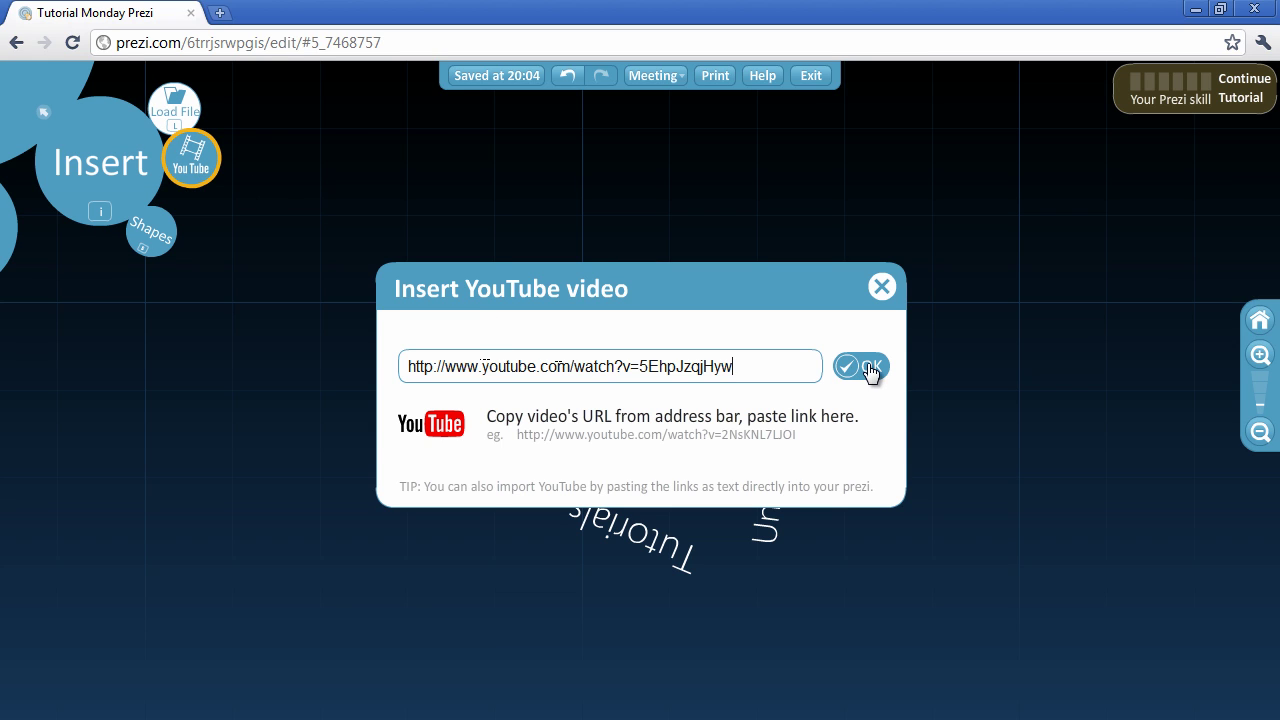
pyautogui.click(868, 367)
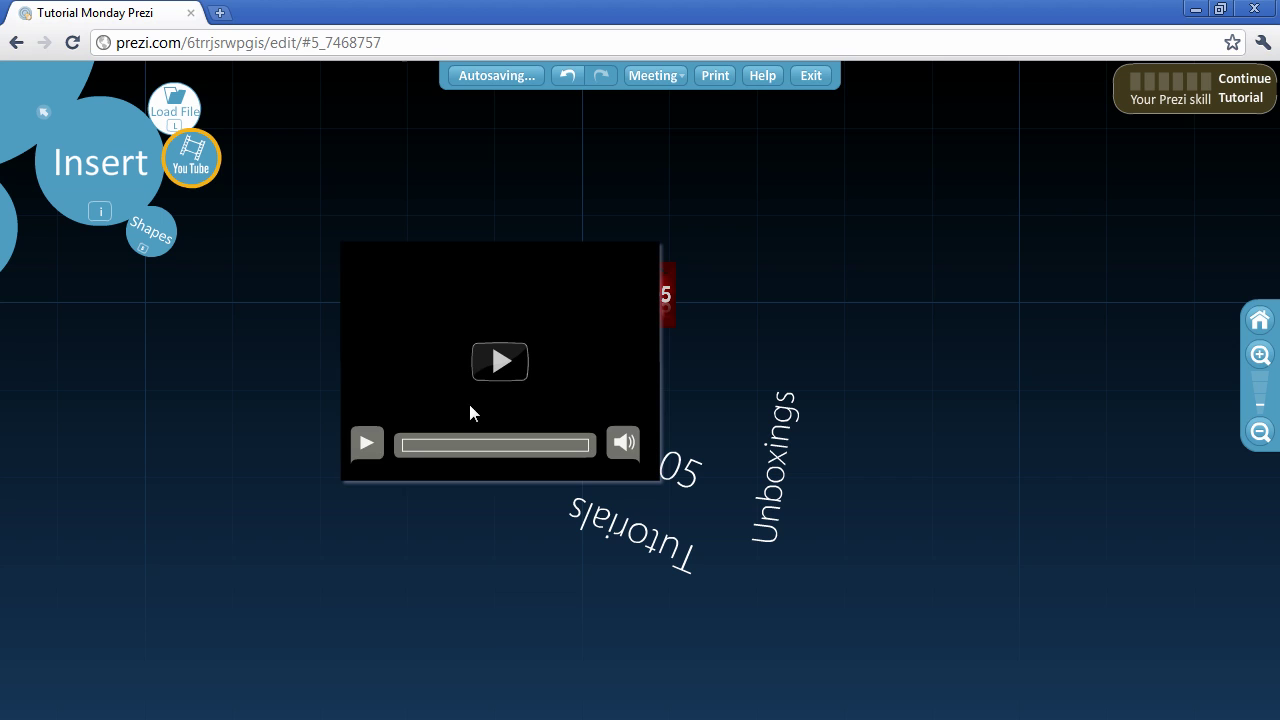
# Move the YouTube video into the empty area left of the TuTube105 text, shrink it and rotate it sideways
pyautogui.moveTo(557, 388); pyautogui.dragTo(452, 431)
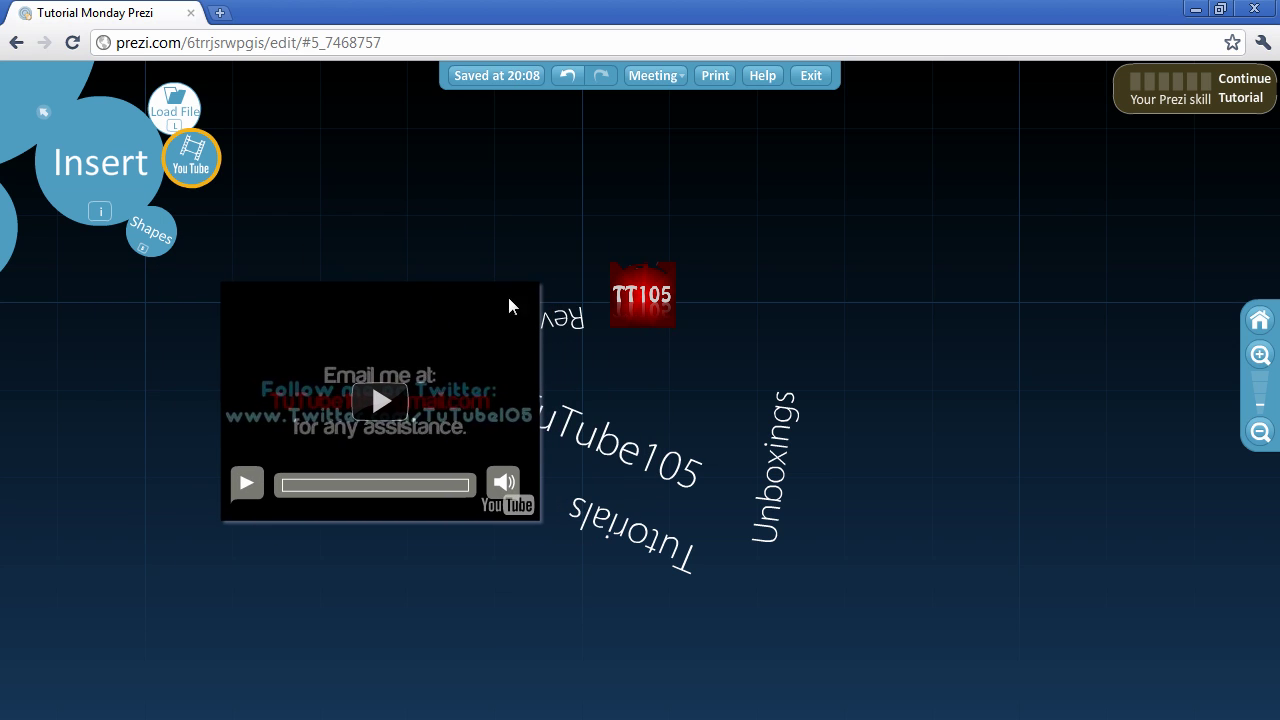
pyautogui.click(381, 388)
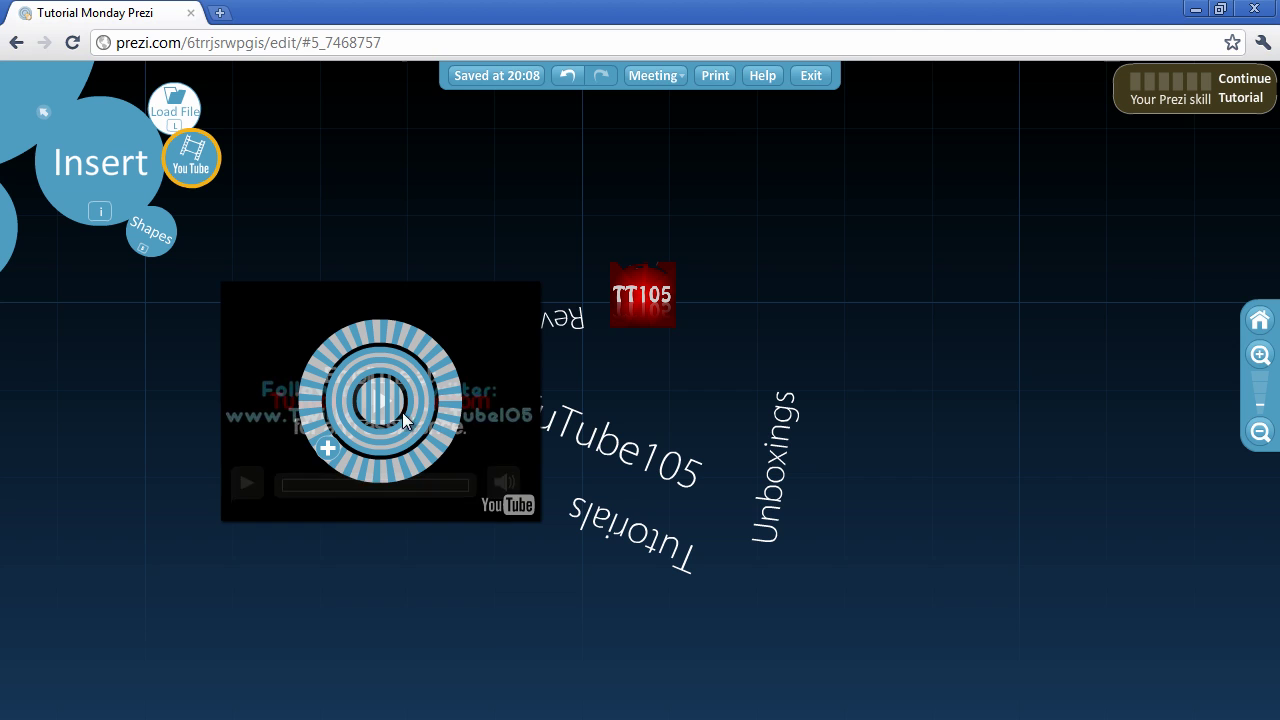
pyautogui.moveTo(407, 367); pyautogui.dragTo(309, 257)
pyautogui.moveTo(439, 392); pyautogui.dragTo(333, 432)
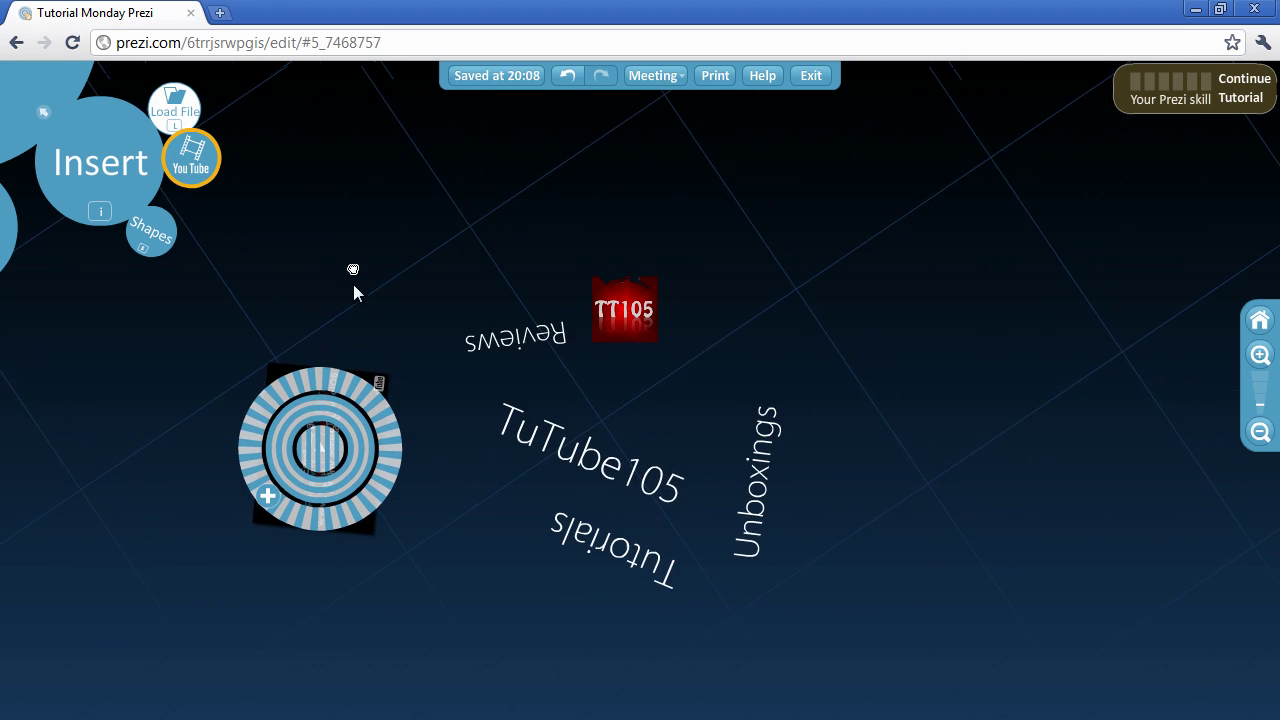
pyautogui.click(42, 109)
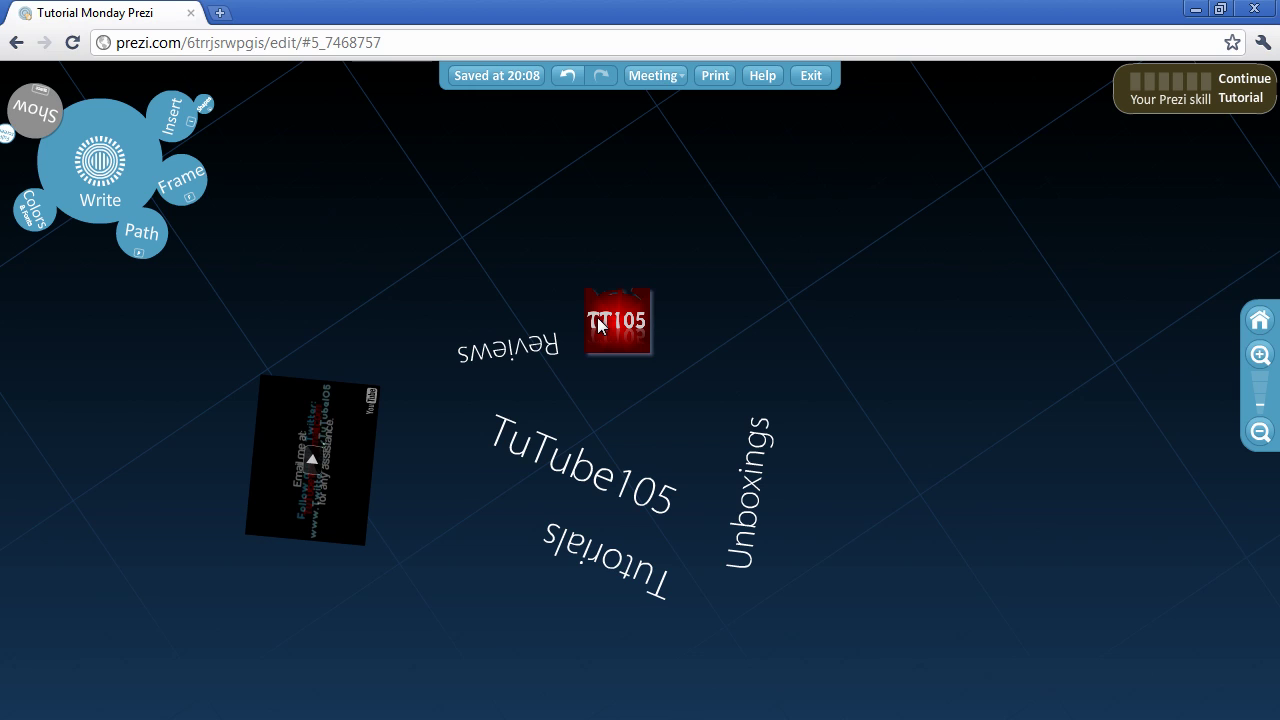
# Insert the YouTube video as a path stop between the TT105 image and Unboxings
pyautogui.click(141, 232)
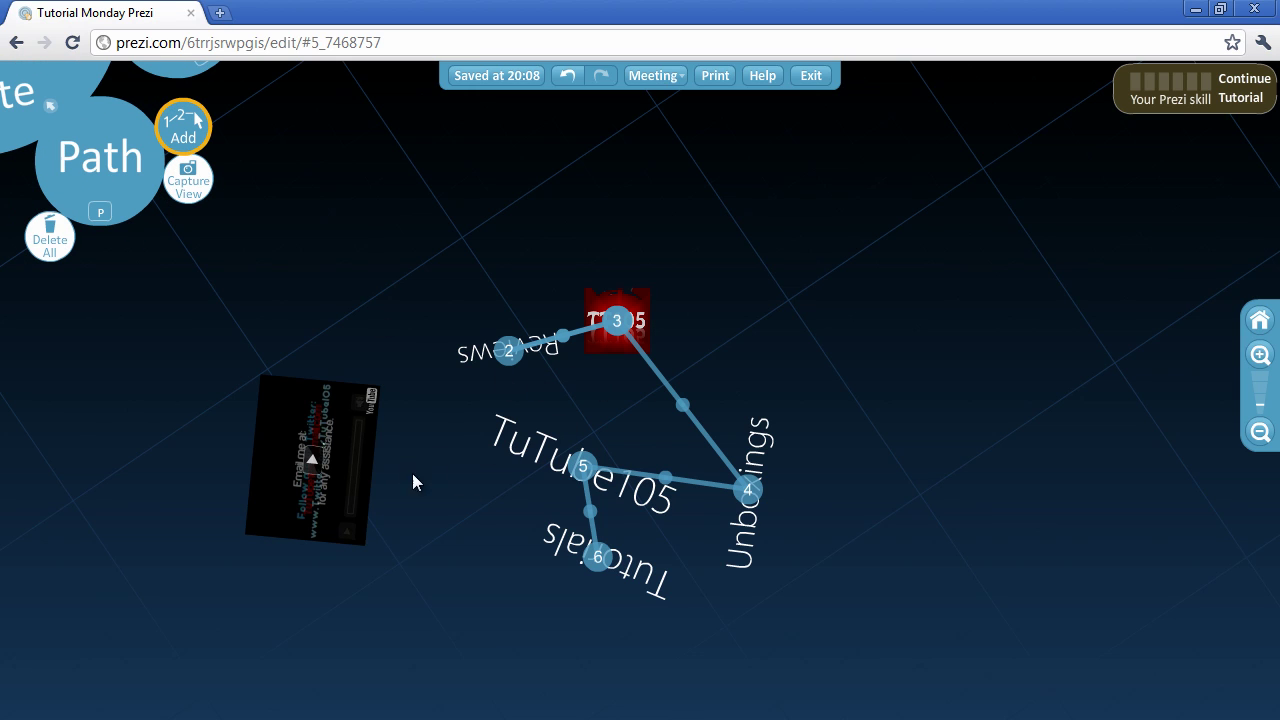
pyautogui.moveTo(680, 403); pyautogui.dragTo(314, 458)
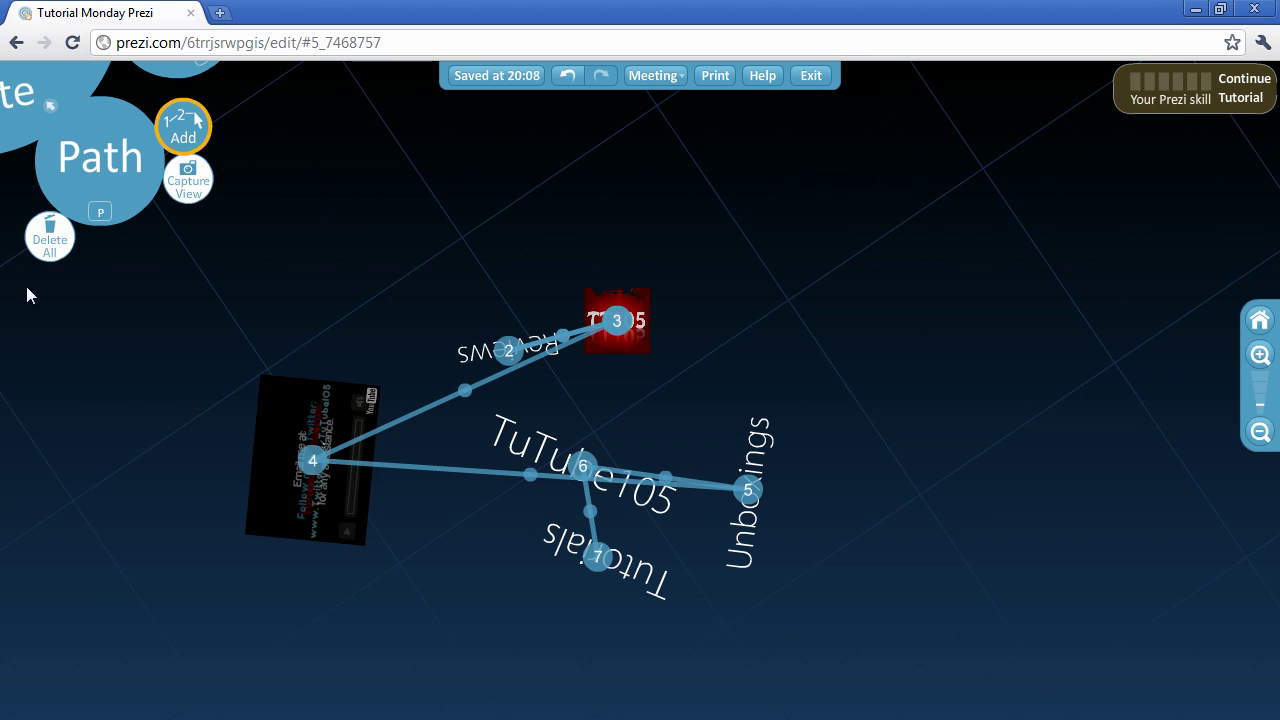
pyautogui.click(50, 110)
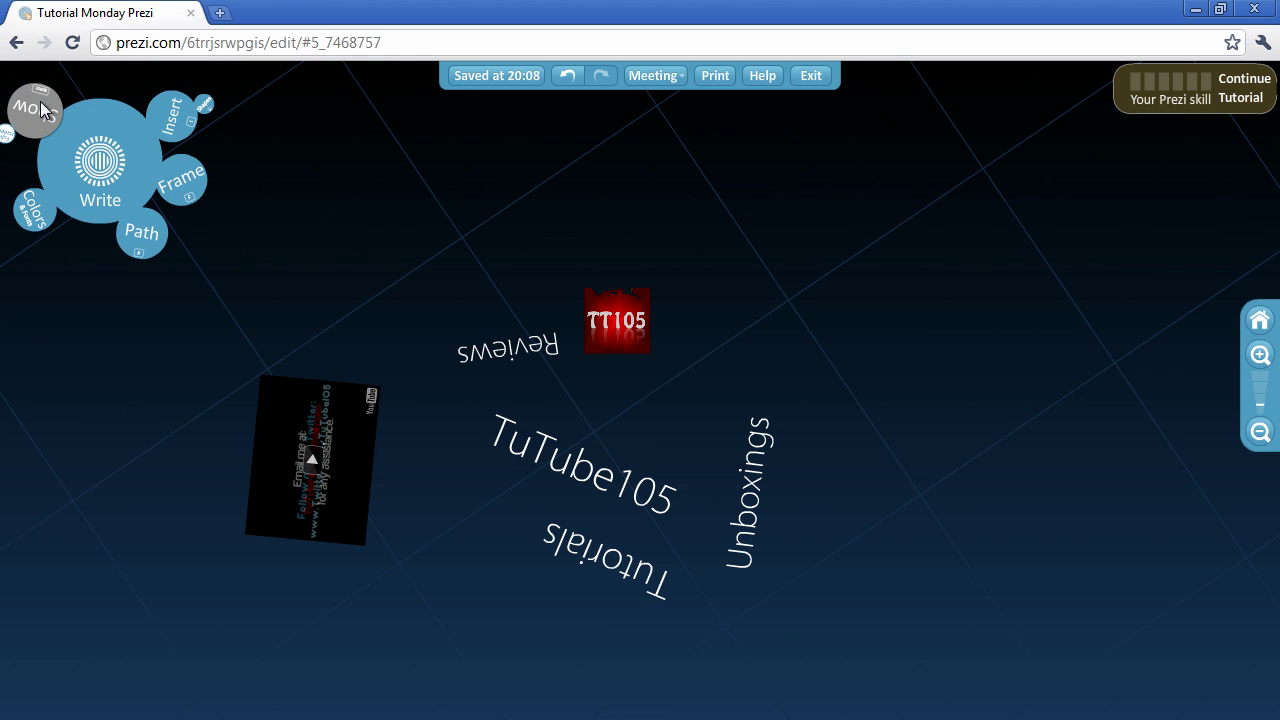
# Play the updated presentation through the YouTube video stop to Tutorials, and return to editing
pyautogui.click(41, 106)
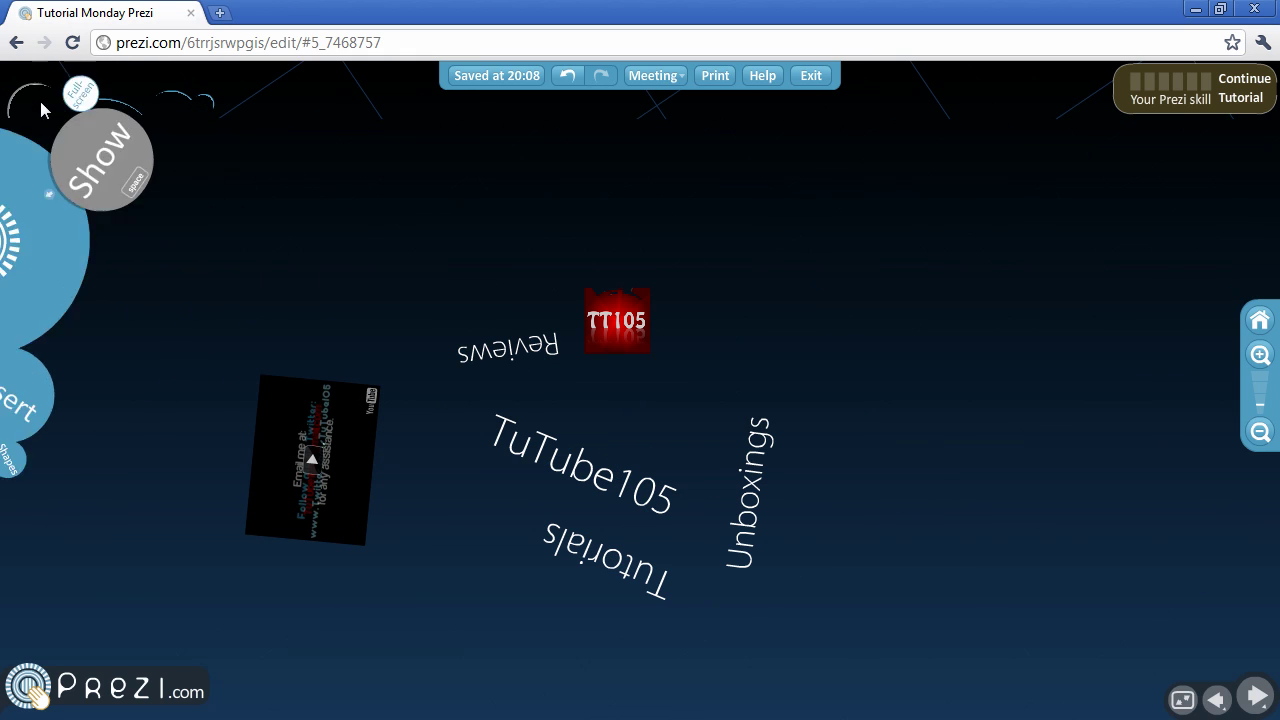
pyautogui.click(1257, 698)
pyautogui.click(1257, 698)
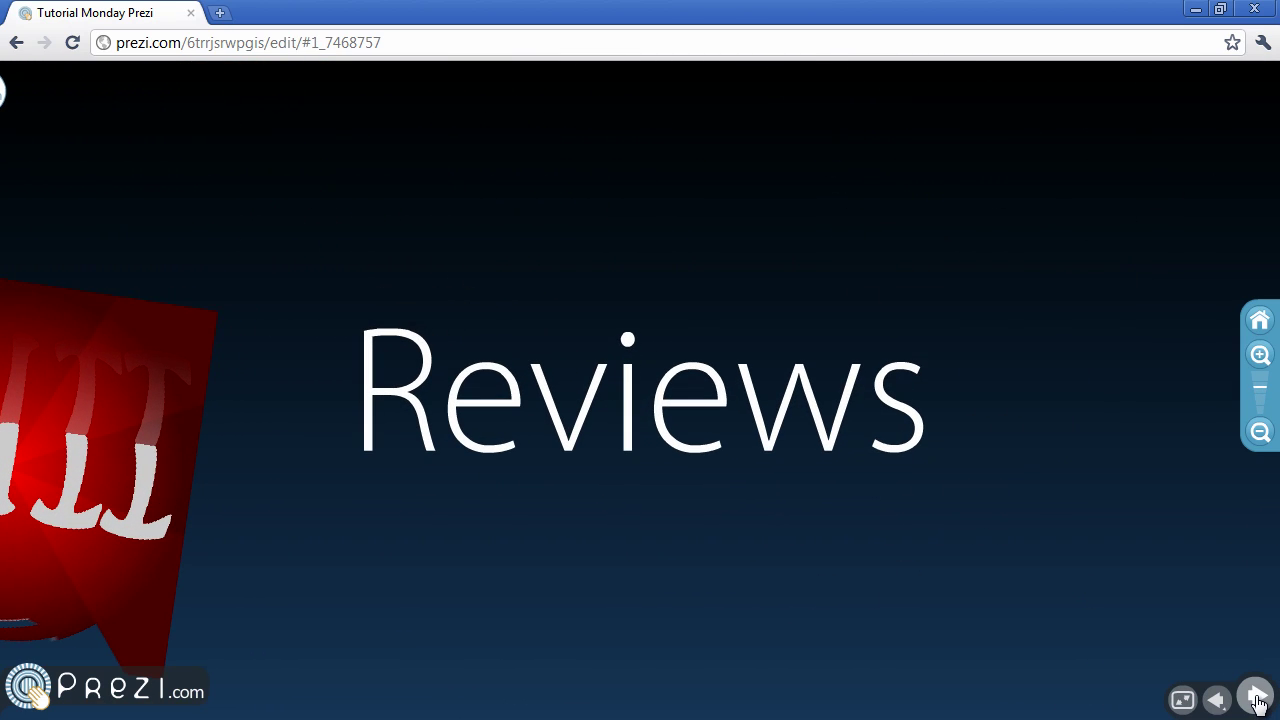
pyautogui.click(1257, 698)
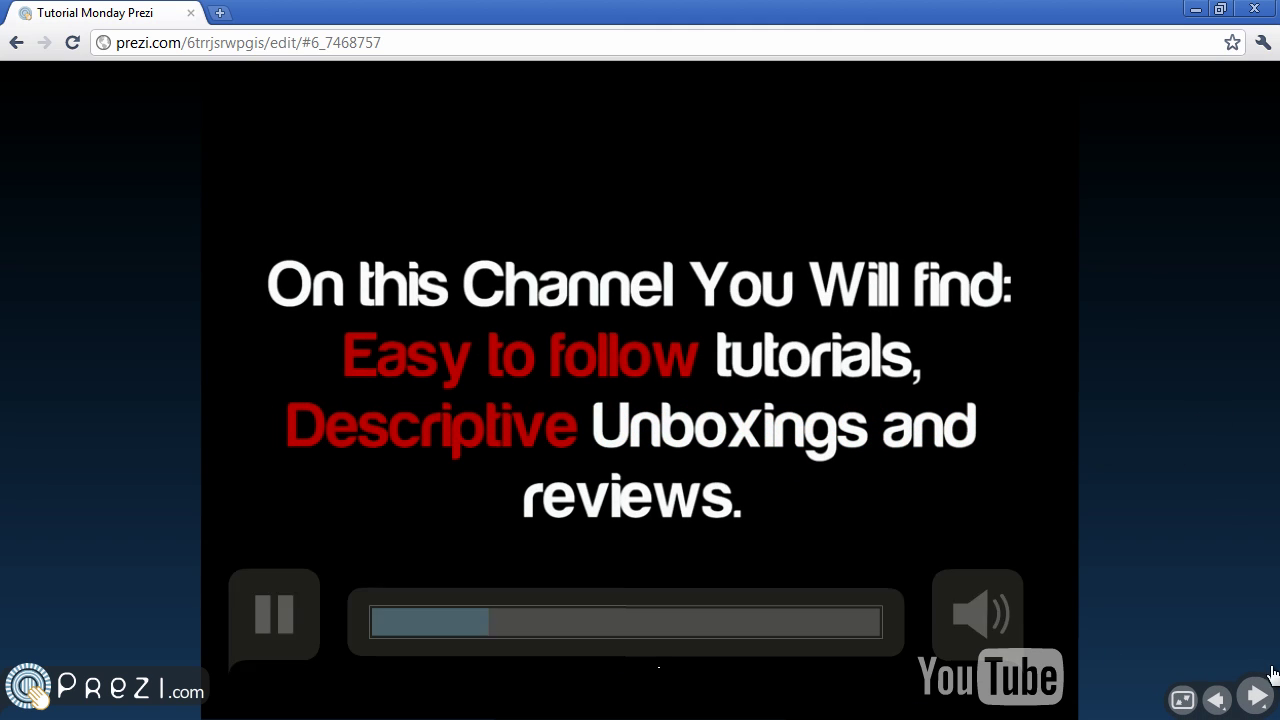
pyautogui.click(1258, 697)
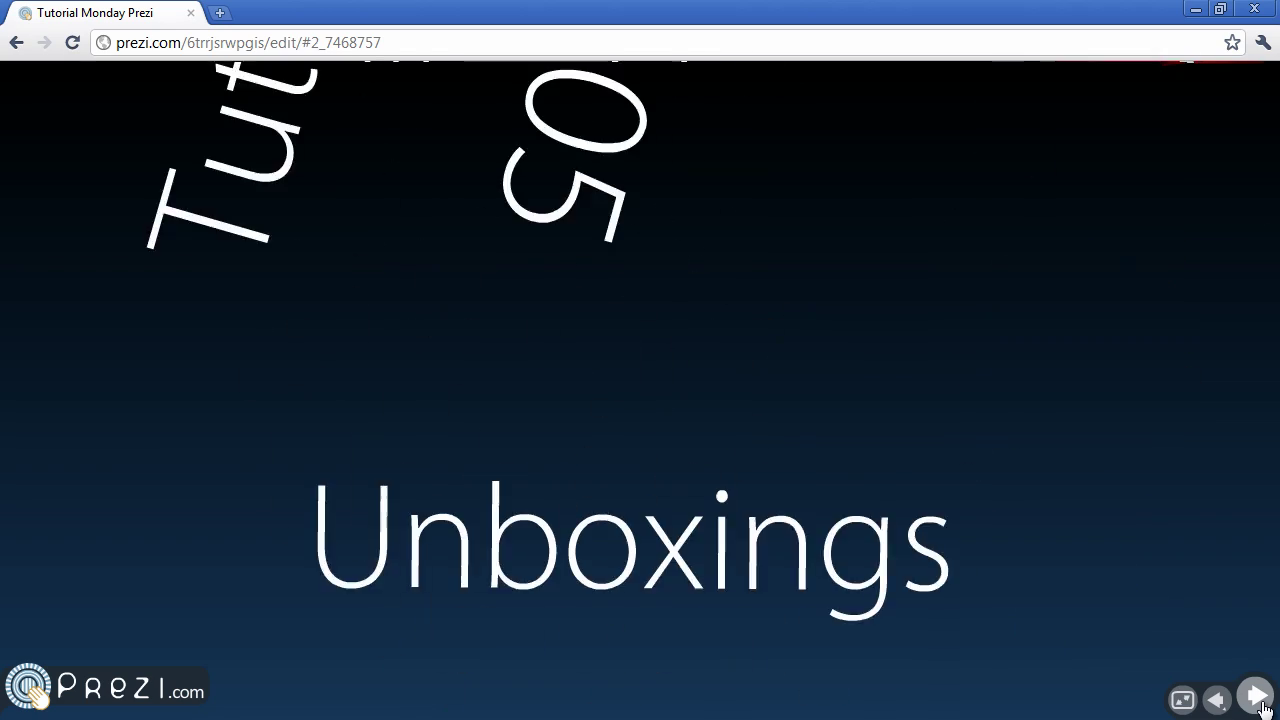
pyautogui.click(1260, 700)
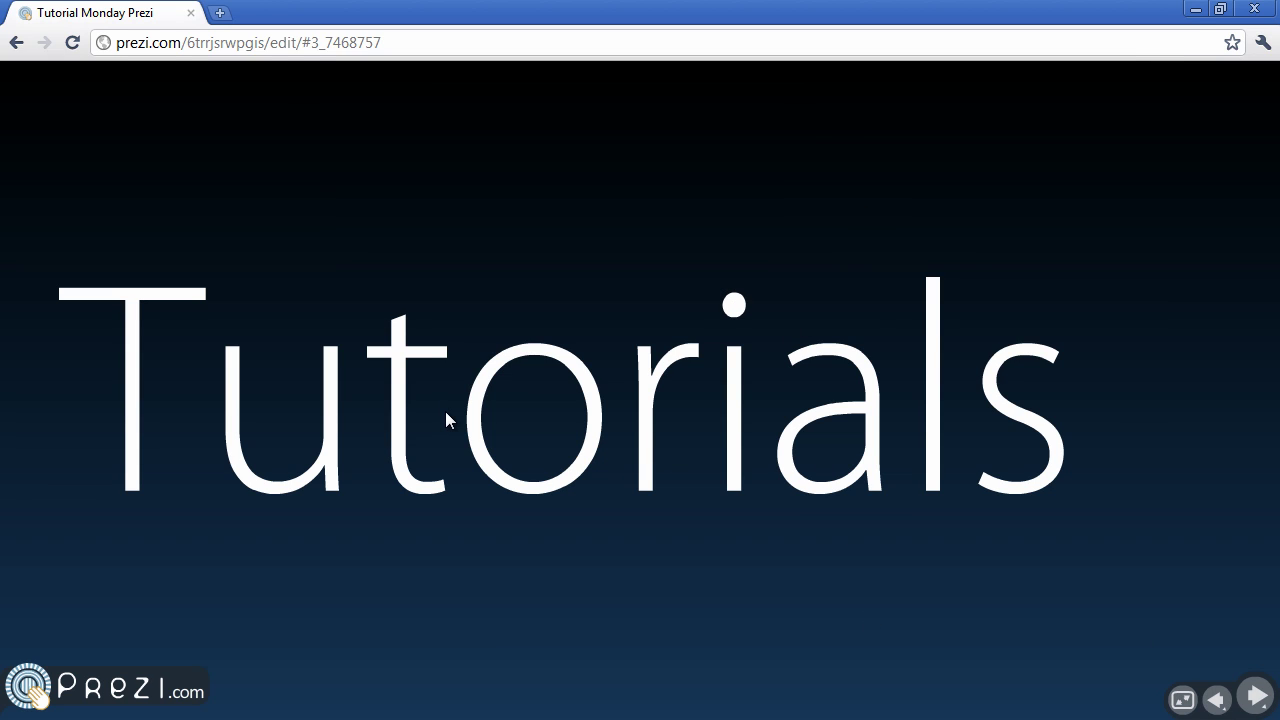
pyautogui.press('Escape')
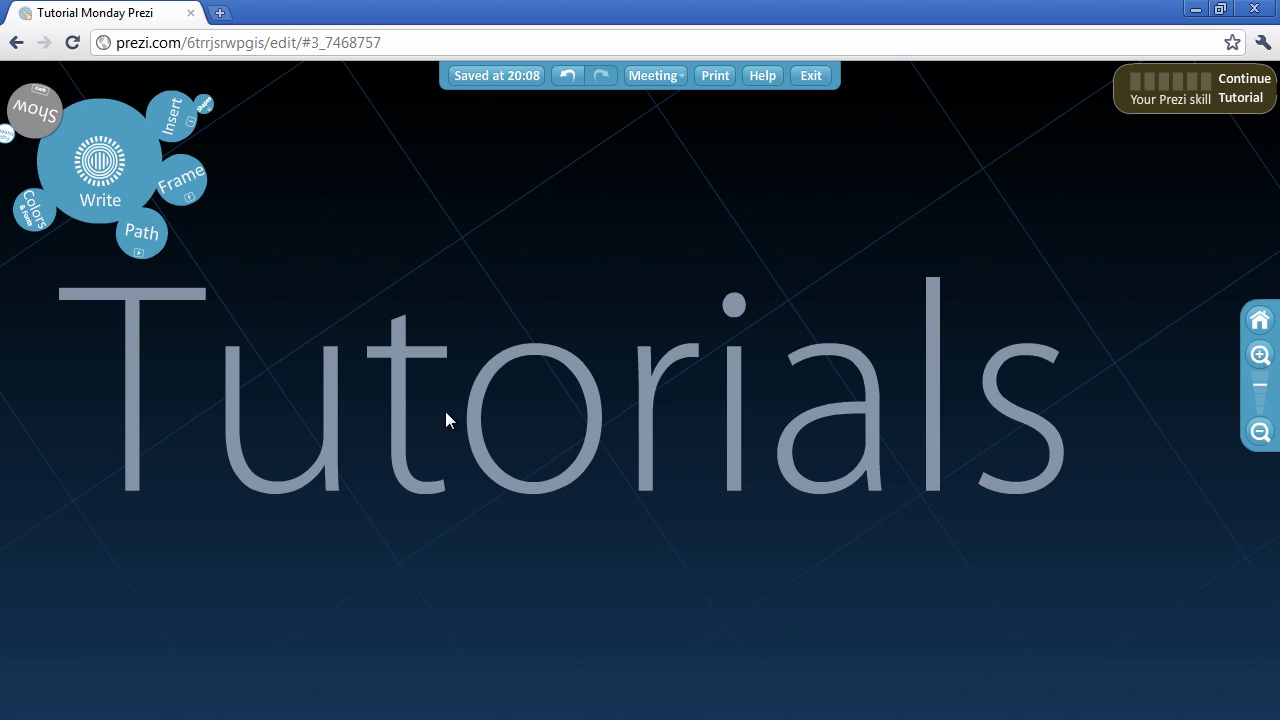